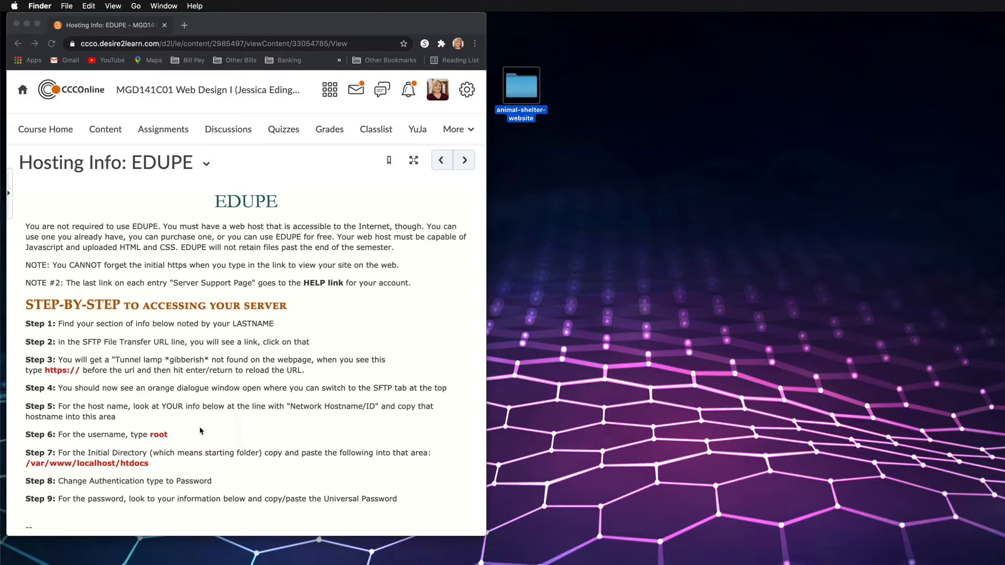
# Open the Hosting Info: EDUPE page from the Syllabus module of the course content
pyautogui.click(105, 134)
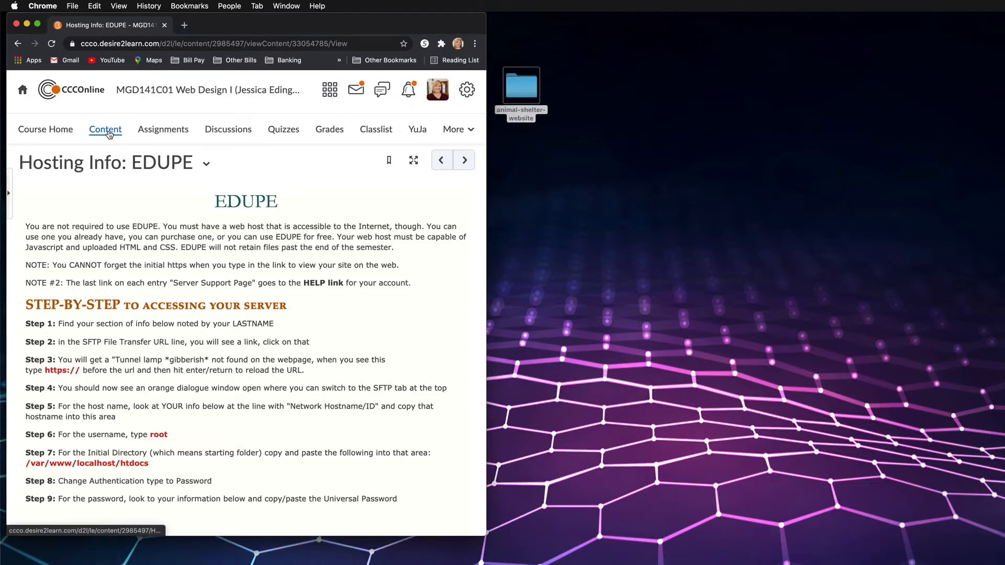
pyautogui.click(109, 134)
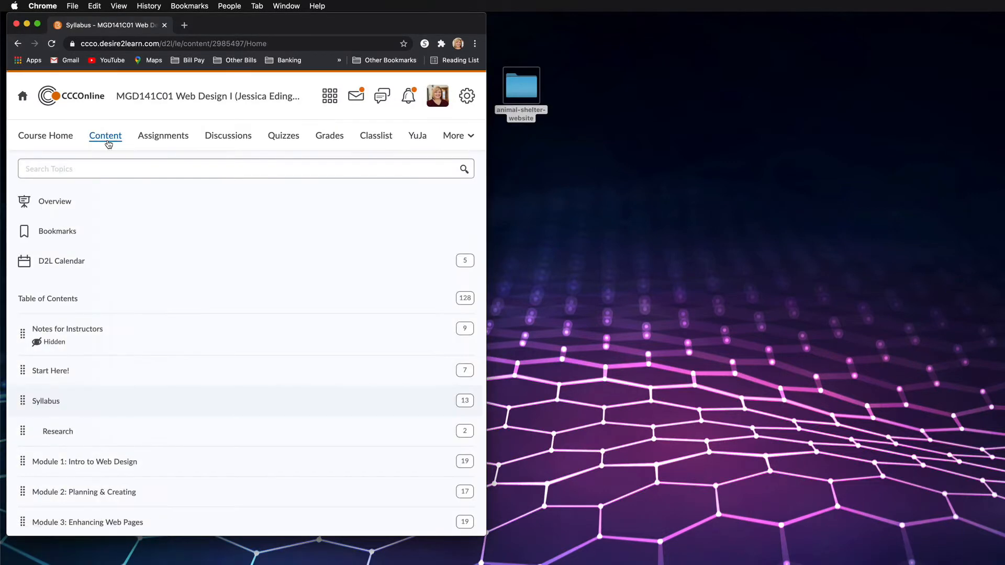
pyautogui.scroll(-5, 119, 247)
pyautogui.click(58, 258)
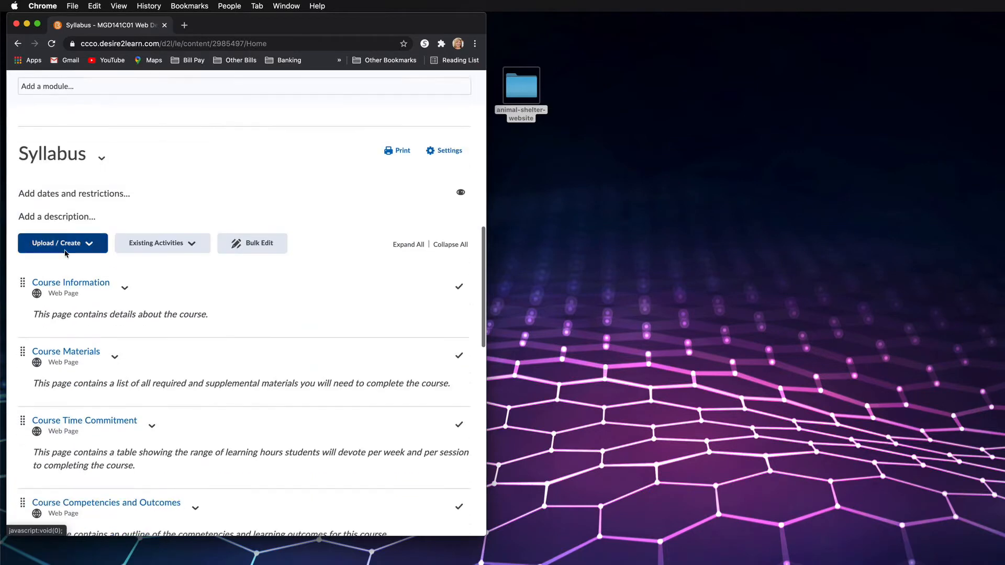
pyautogui.scroll(-10, 119, 289)
pyautogui.scroll(-1, 120, 289)
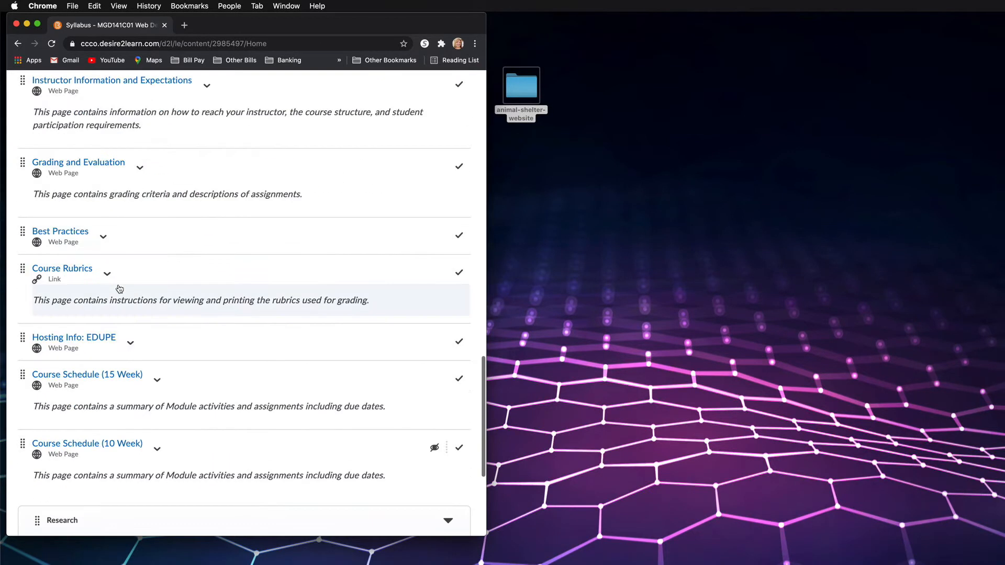
pyautogui.click(95, 342)
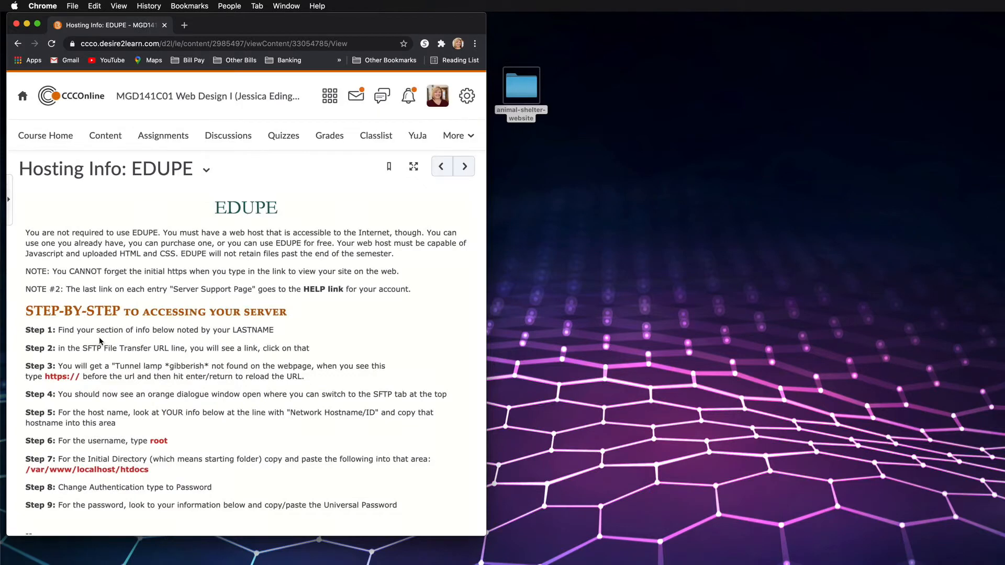
# Examine the step-by-step server access instructions and find the micro-server entry listed under the owner's last name
pyautogui.scroll(-1, 97, 343)
pyautogui.scroll(-5, 129, 325)
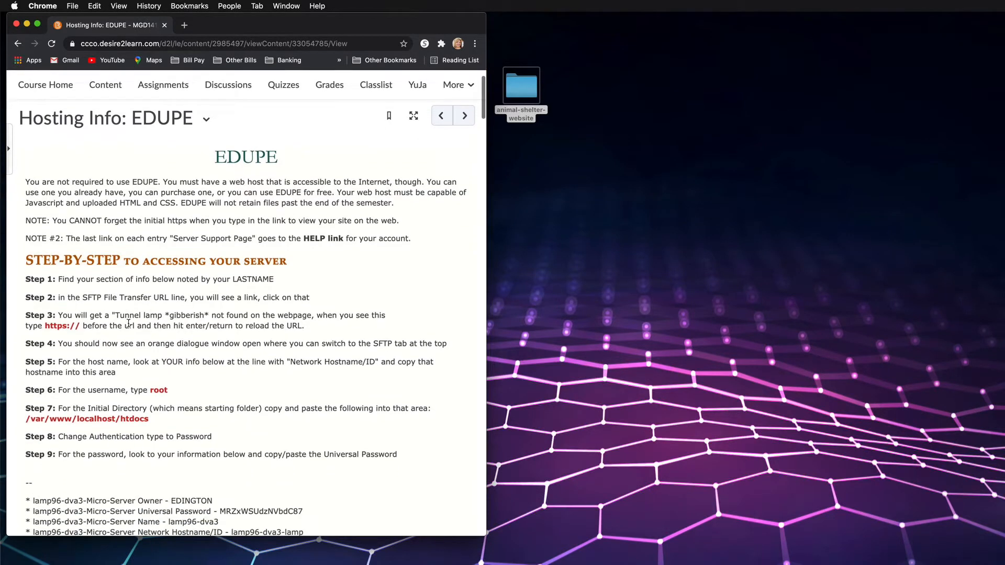
pyautogui.scroll(-1, 129, 324)
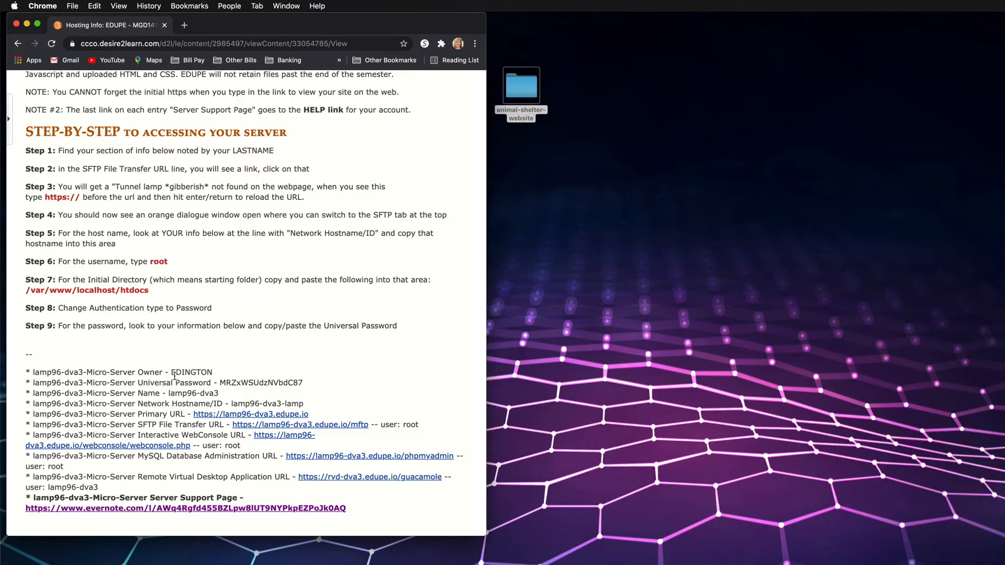
pyautogui.moveTo(173, 374)
pyautogui.mouseDown()
pyautogui.moveTo(213, 374)
pyautogui.moveTo(171, 373)
pyautogui.mouseUp()
pyautogui.click(215, 373)
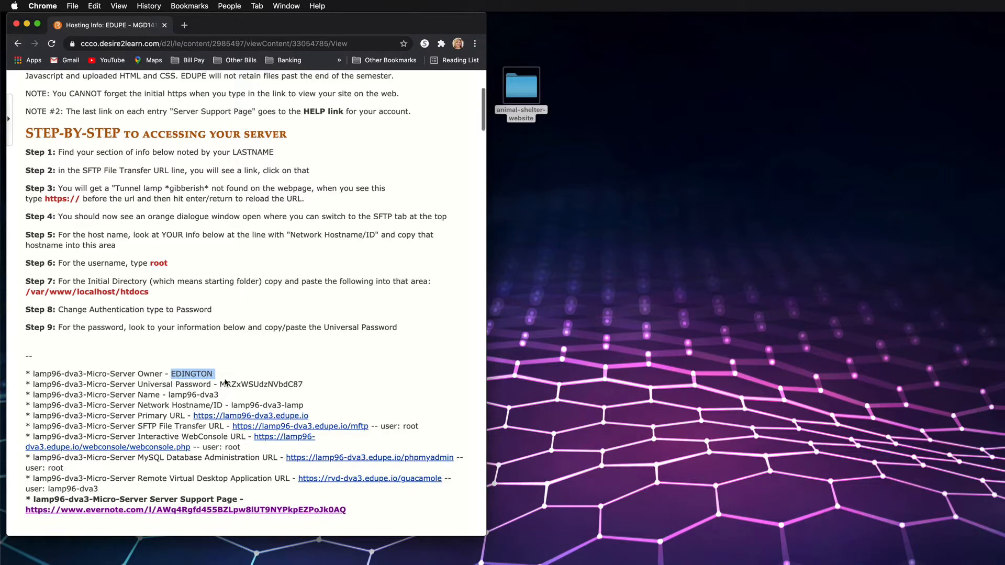
pyautogui.scroll(1, 225, 380)
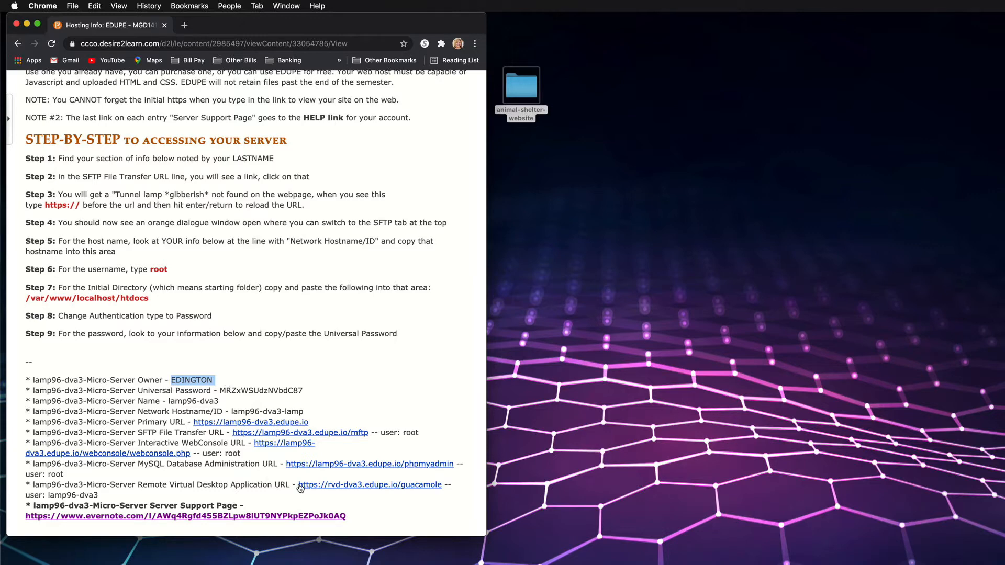
pyautogui.scroll(10, 199, 482)
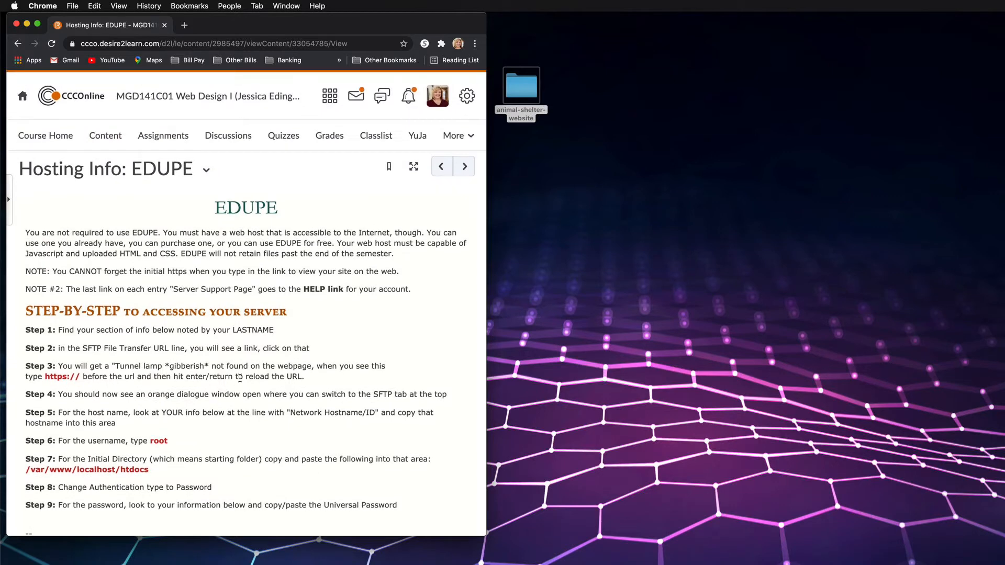
# Open a new browser tab and split it off as a separate window beside the course page
pyautogui.click(184, 25)
pyautogui.moveTo(188, 26); pyautogui.dragTo(782, 30)
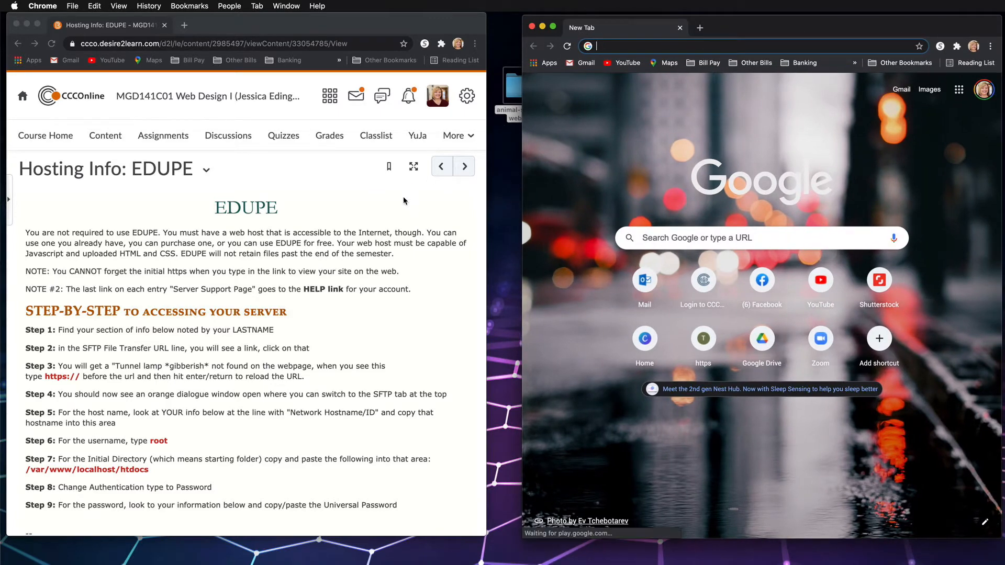
# Open the animal-shelter-website folder from the desktop, show it as a list, and widen the Name column
pyautogui.click(515, 92)
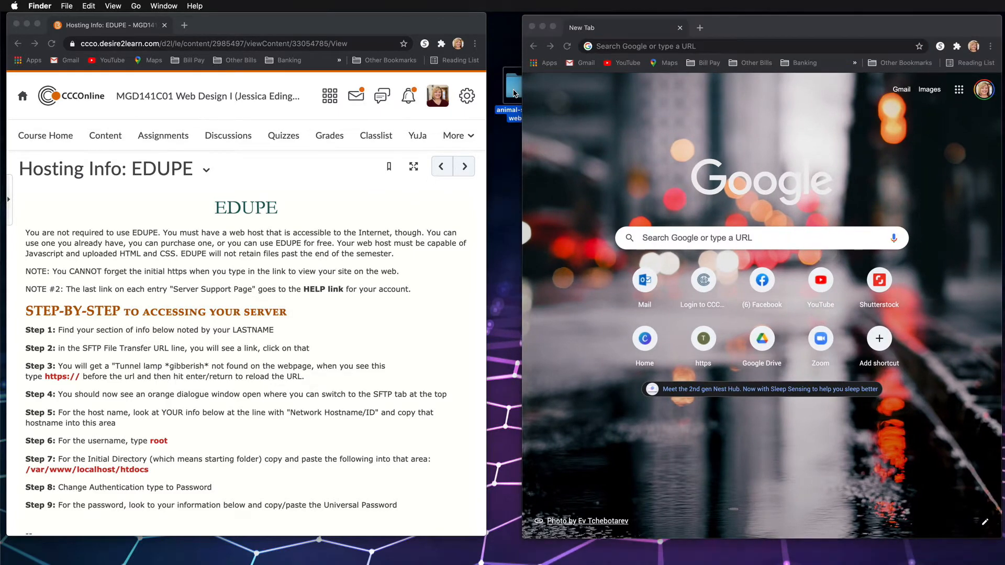
pyautogui.doubleClick(515, 93)
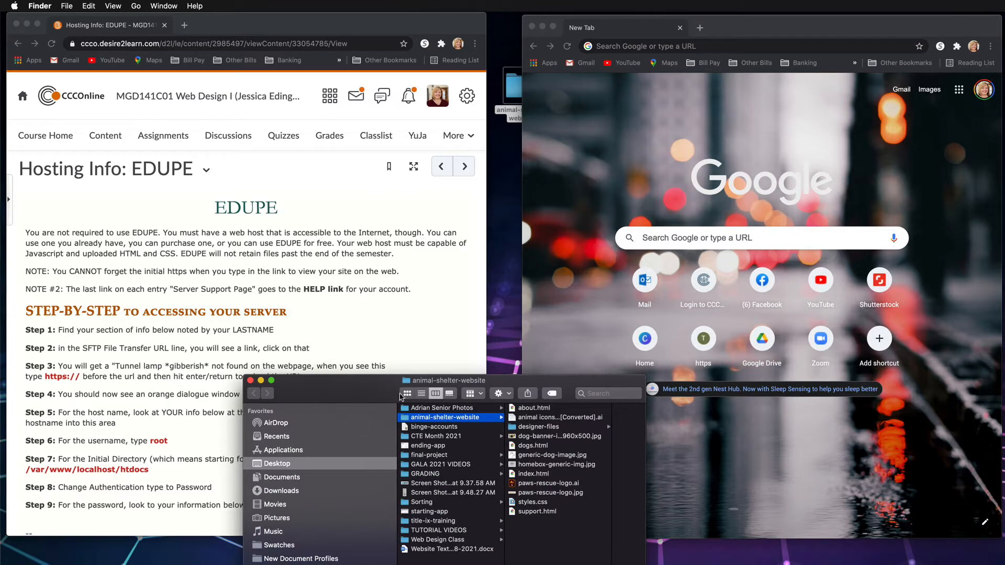
pyautogui.click(421, 393)
pyautogui.moveTo(506, 384); pyautogui.dragTo(436, 272)
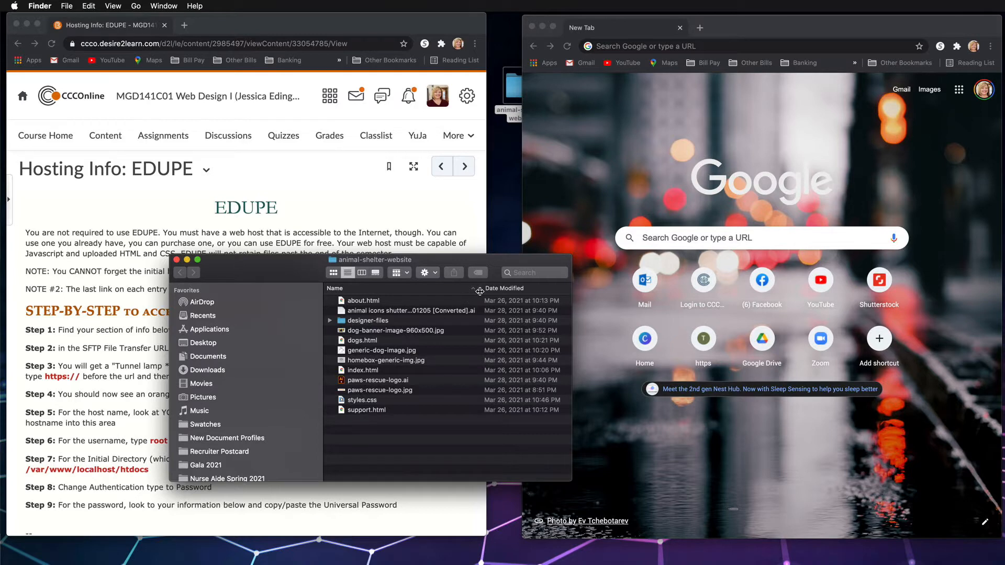
pyautogui.moveTo(480, 289); pyautogui.dragTo(546, 293)
# Inspect the website's HTML and image files, including index.html, support.html and dog-banner-image-960x500.jpg
pyautogui.click(367, 372)
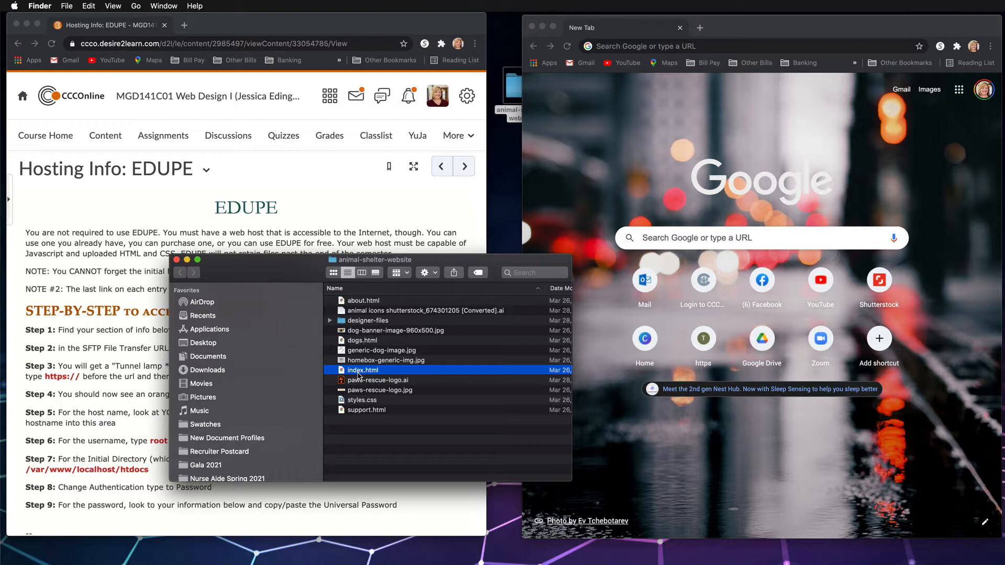
pyautogui.click(367, 411)
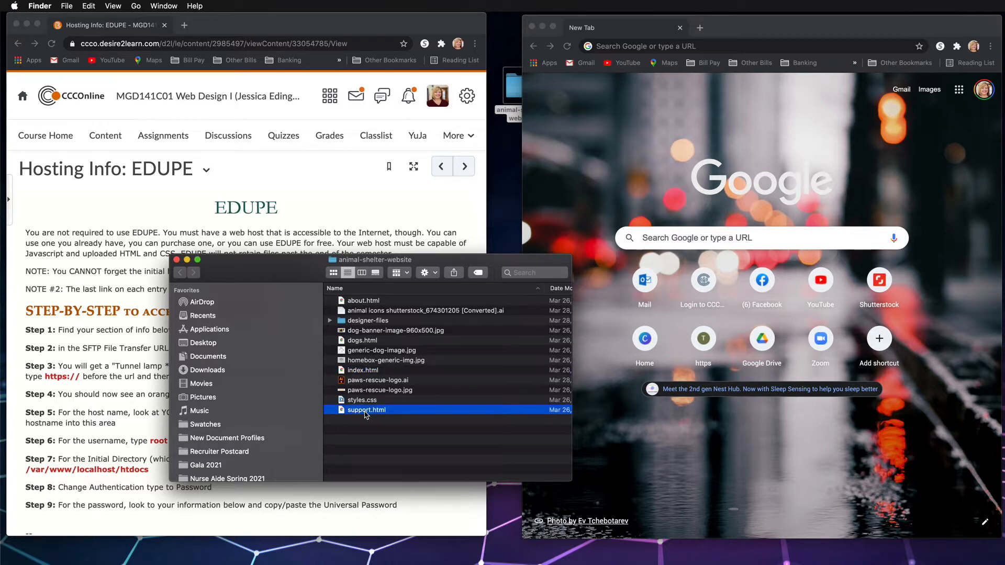
pyautogui.click(375, 333)
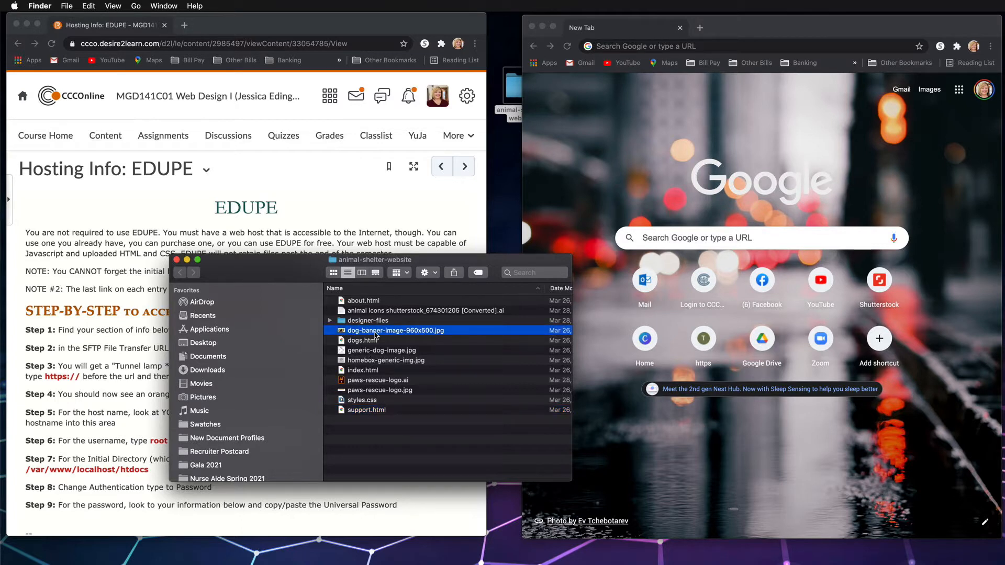
# Move paws-rescue-logo.ai and the animal icons Illustrator file into the designer-files folder, checking its contents
pyautogui.click(381, 383)
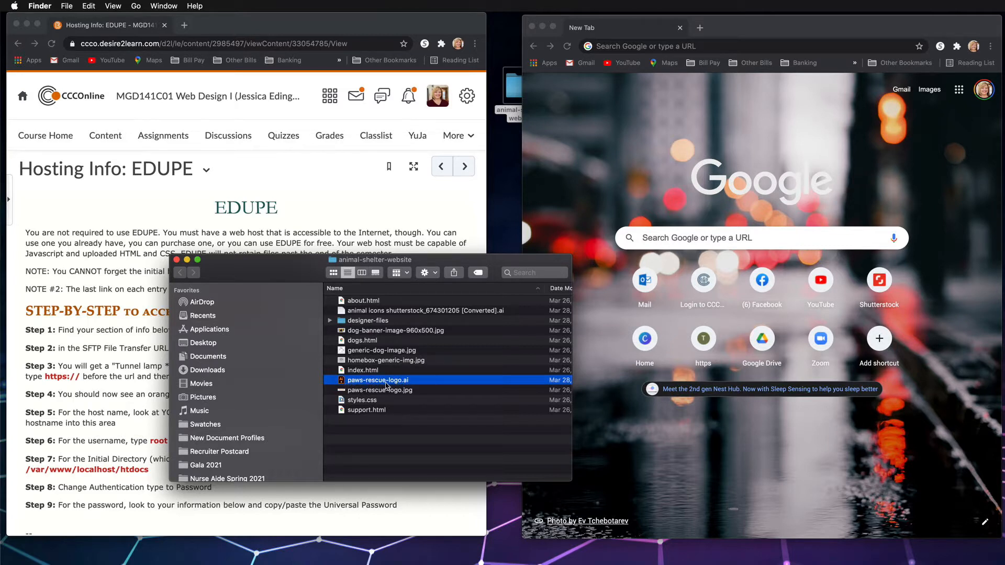
pyautogui.moveTo(383, 386); pyautogui.dragTo(368, 324)
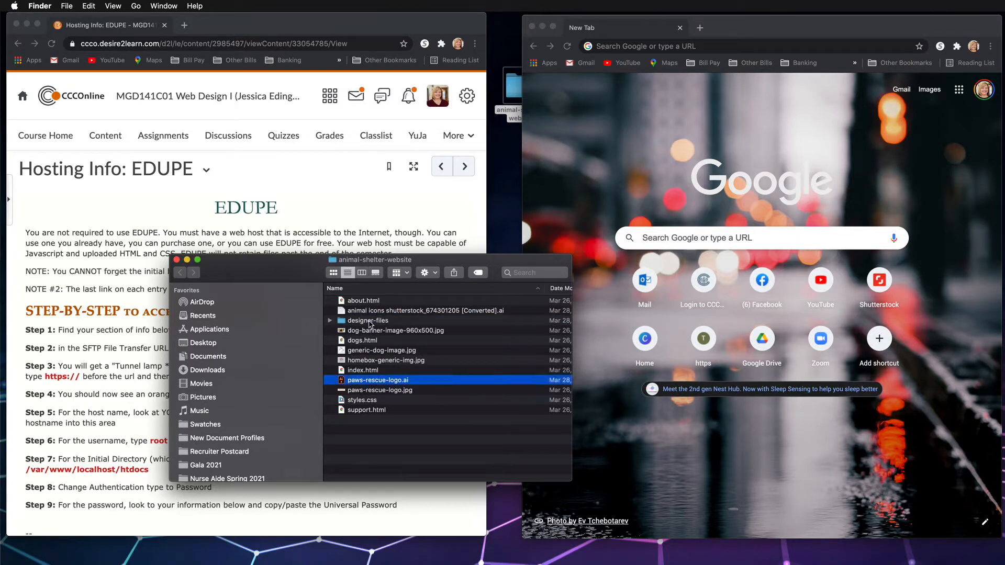
pyautogui.click(331, 321)
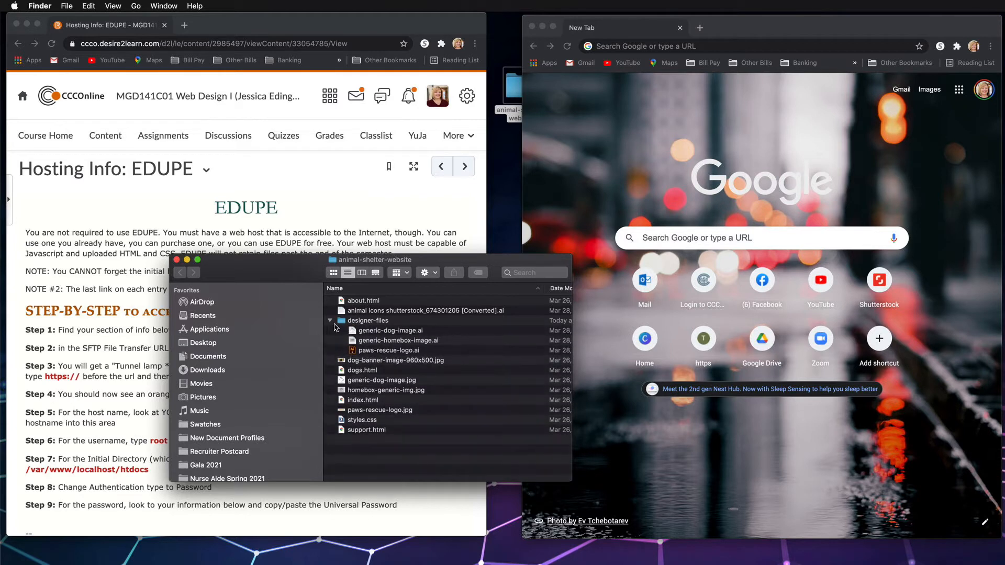
pyautogui.moveTo(387, 311); pyautogui.dragTo(386, 321)
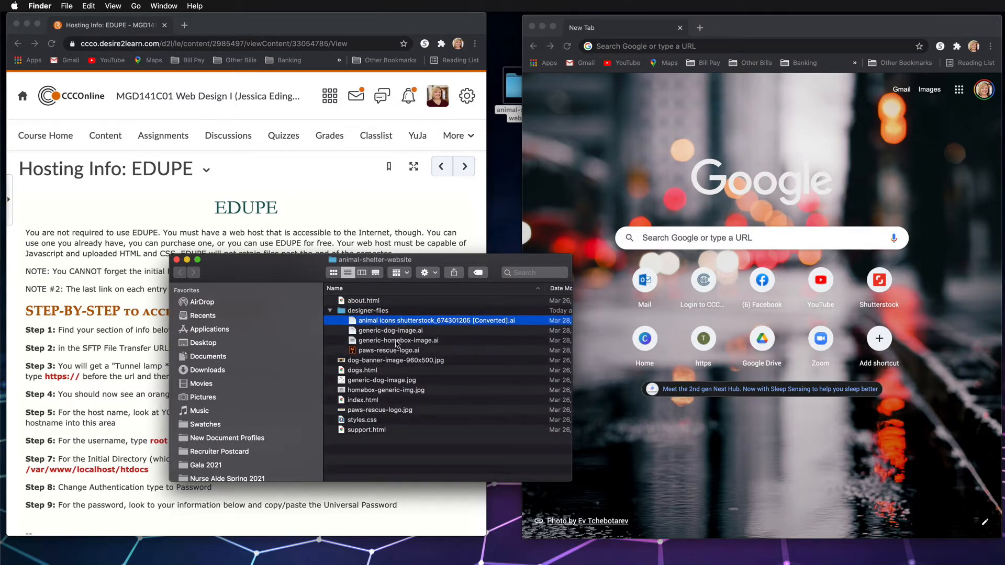
pyautogui.click(396, 341)
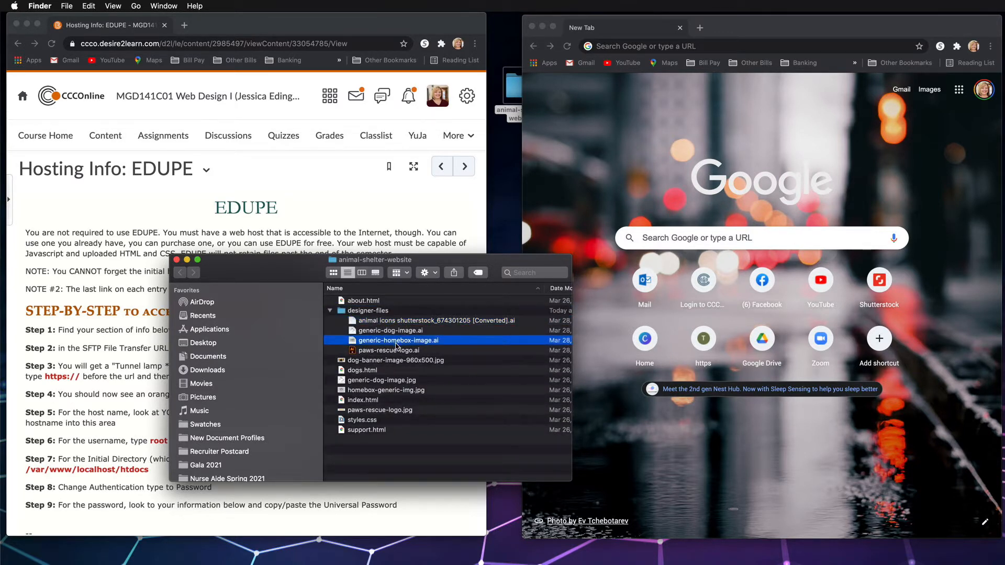
pyautogui.click(330, 311)
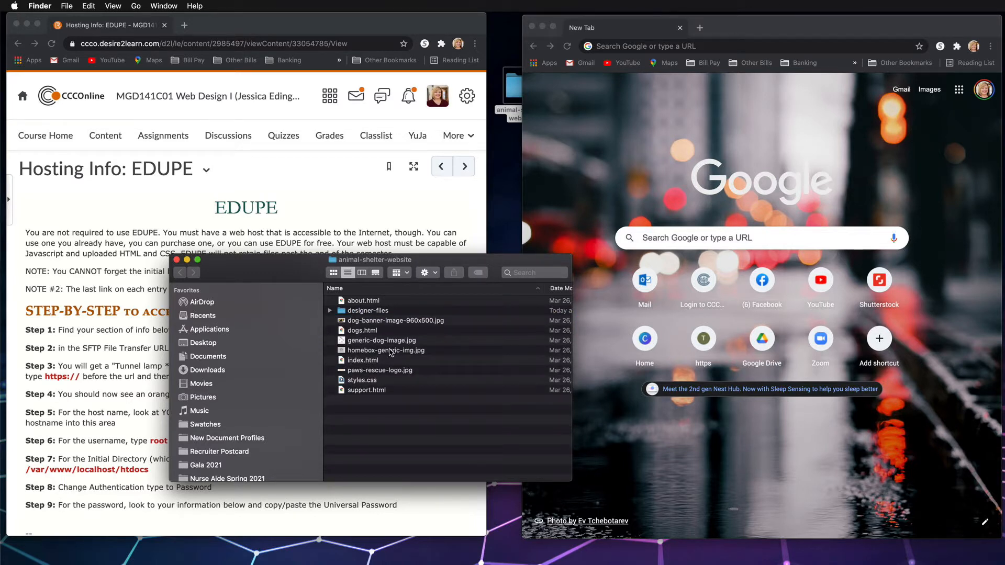
# Review all remaining items in the animal-shelter-website folder as one selection, then close its window
pyautogui.click(370, 303)
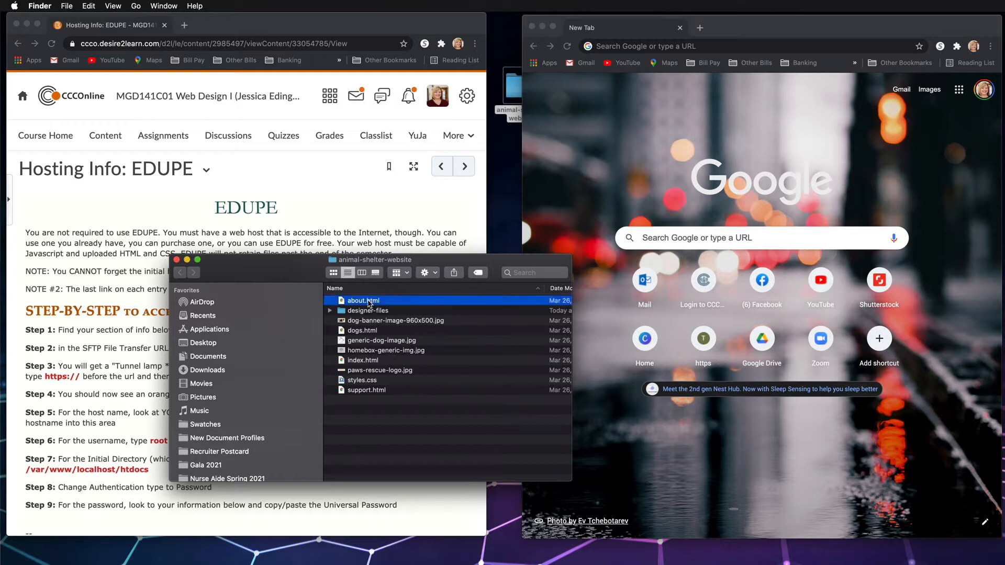
pyautogui.hscroll(1, 371, 306)
pyautogui.hscroll(1, 417, 371)
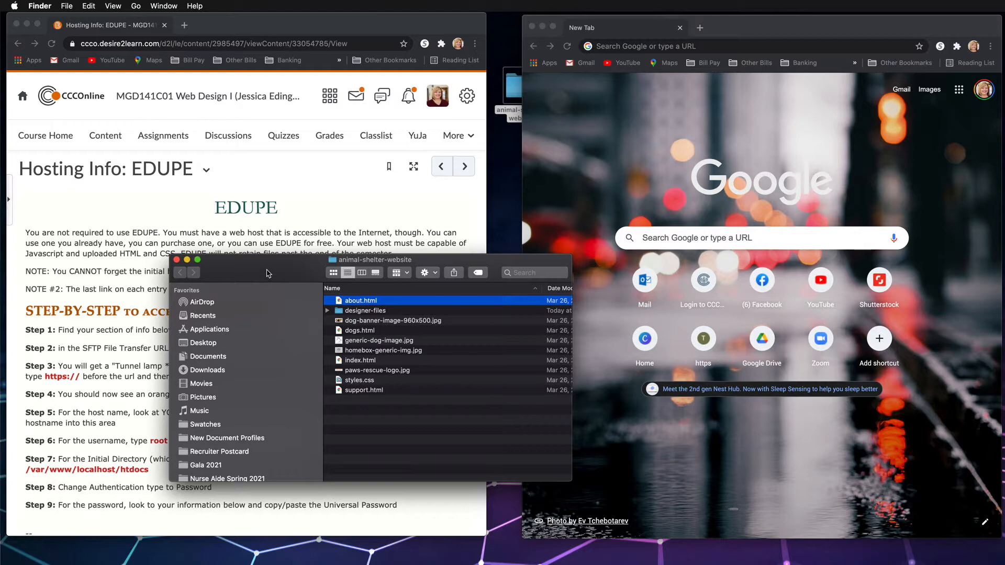
pyautogui.moveTo(382, 442); pyautogui.dragTo(360, 302)
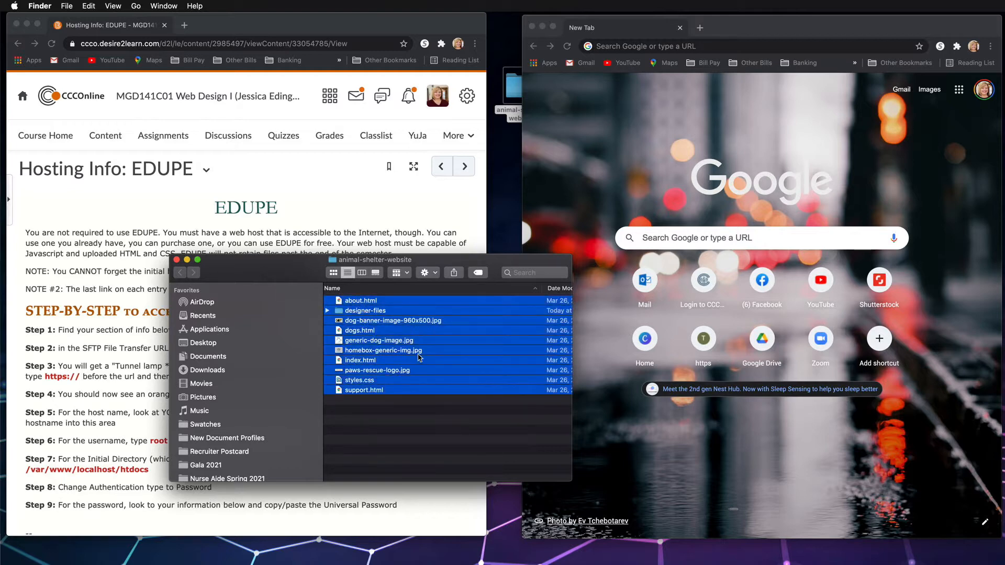
pyautogui.click(177, 260)
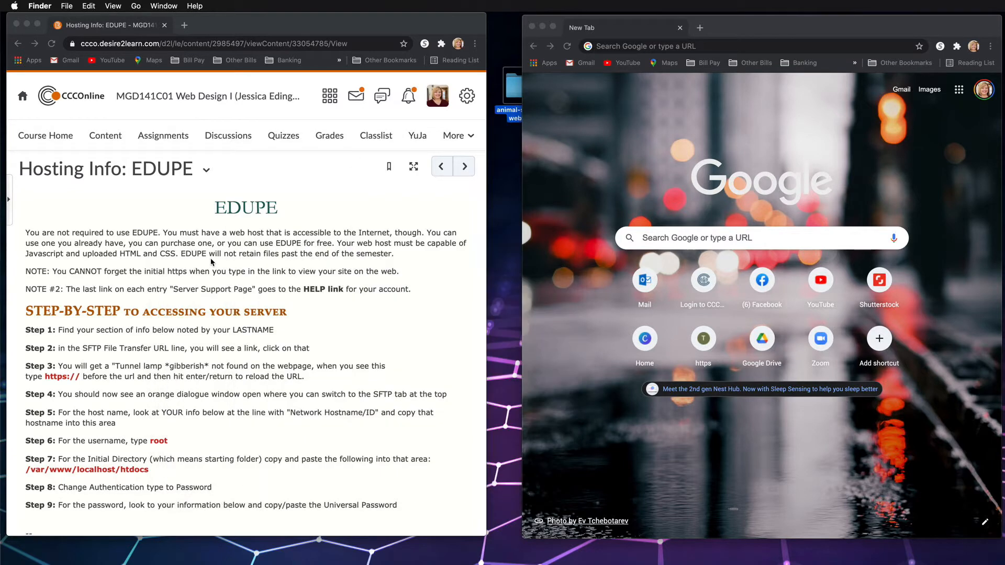
pyautogui.scroll(-5, 263, 335)
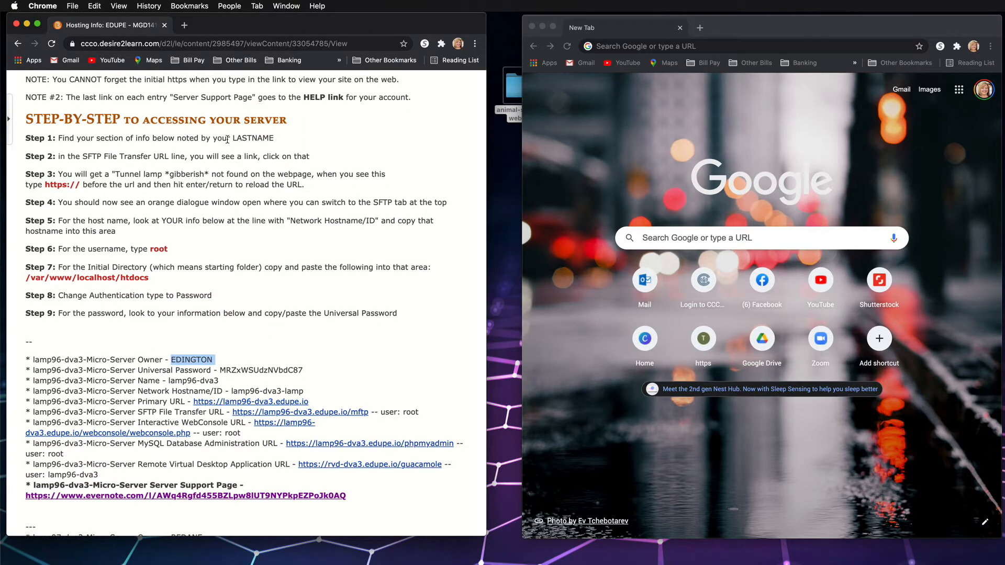
pyautogui.scroll(-1, 198, 359)
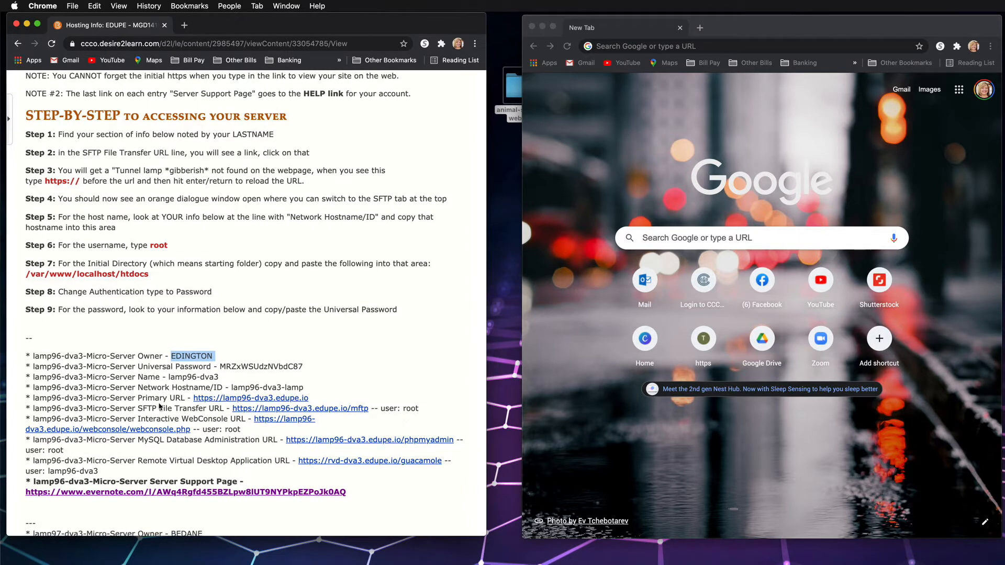
pyautogui.rightClick(249, 414)
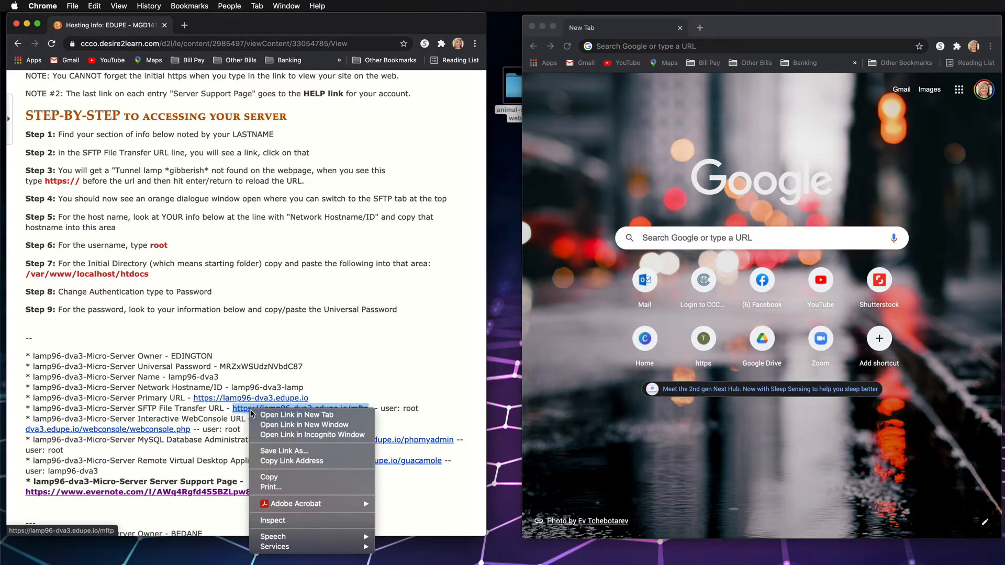
pyautogui.click(291, 477)
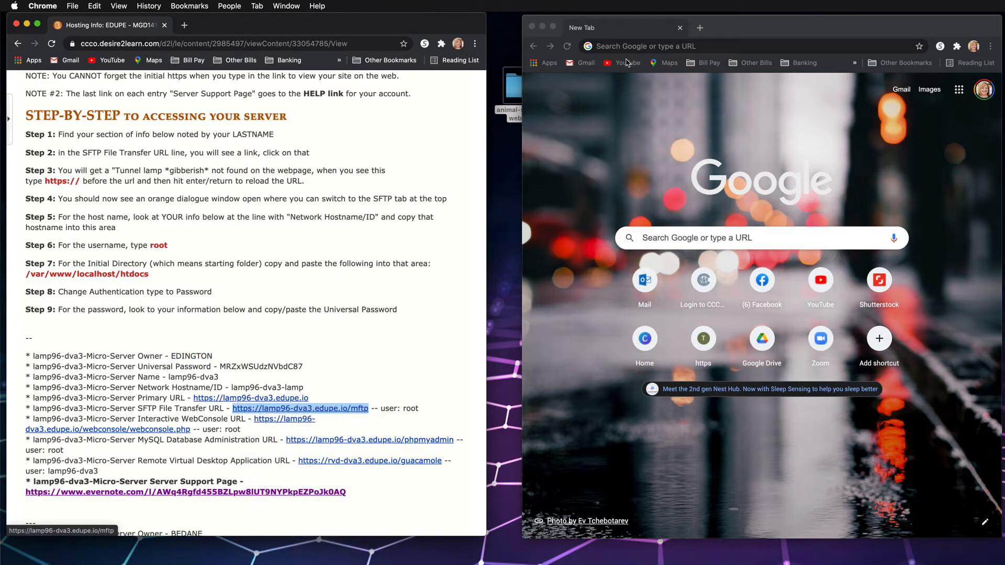
pyautogui.click(630, 48)
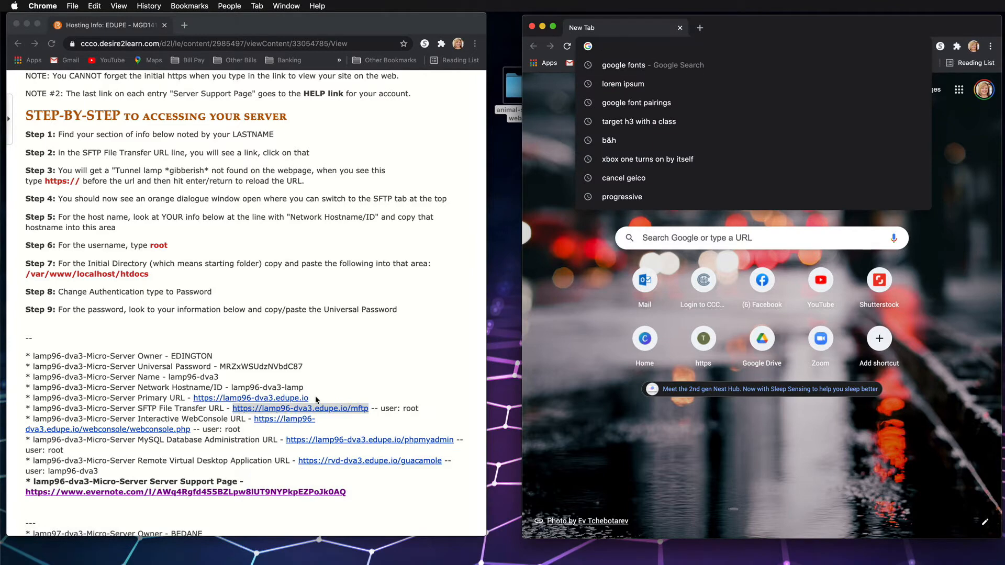
pyautogui.rightClick(609, 50)
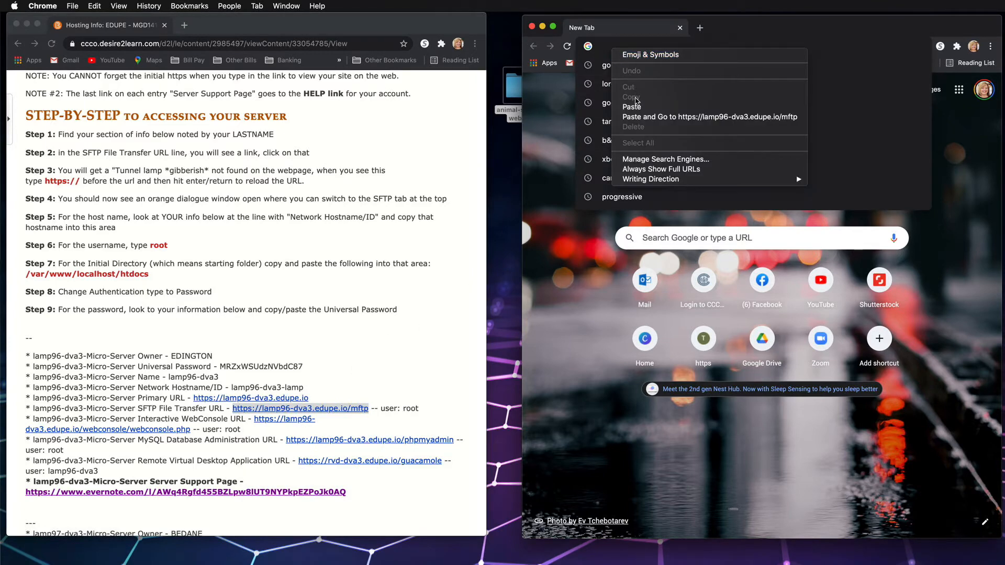
pyautogui.click(640, 116)
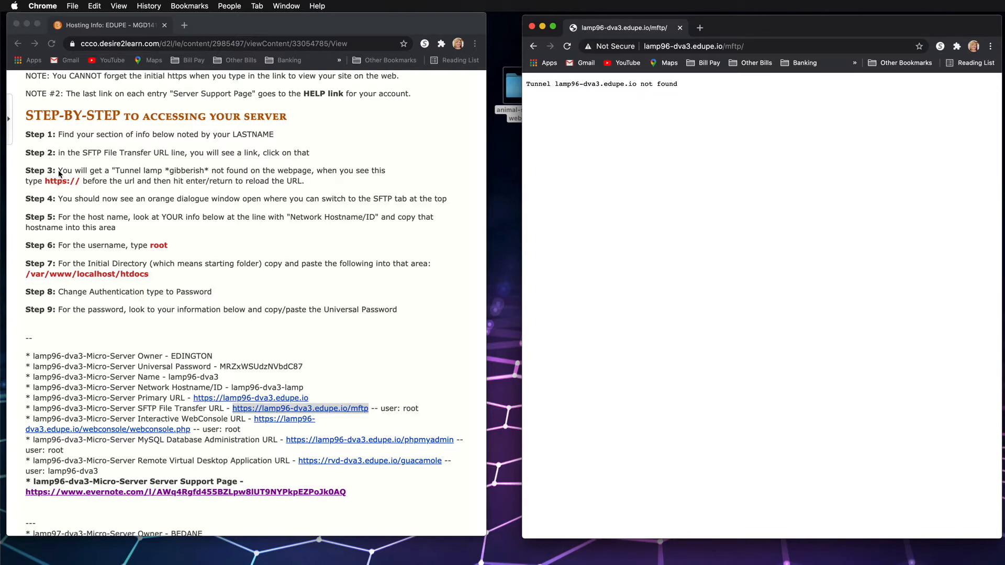
pyautogui.click(645, 47)
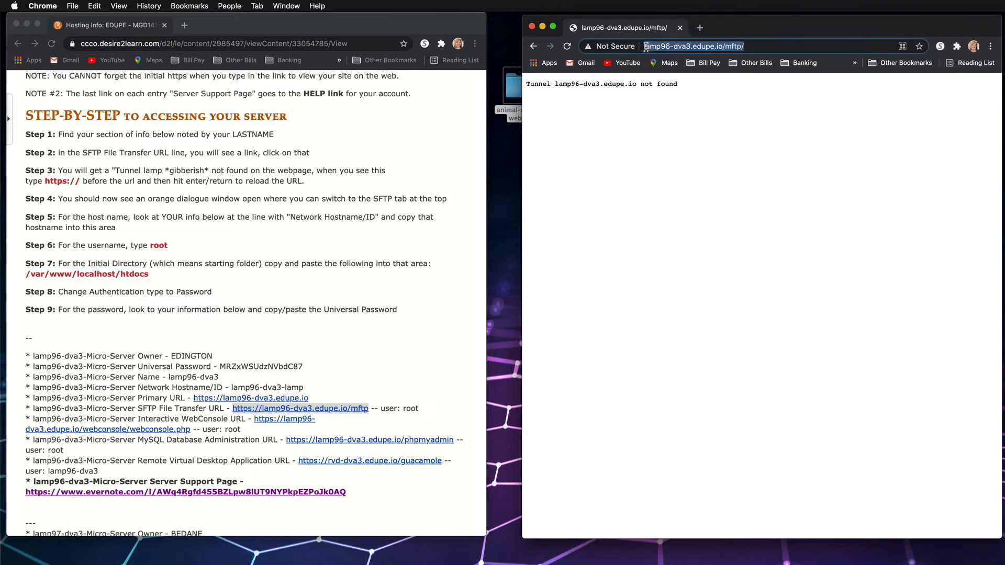
pyautogui.click(646, 47)
pyautogui.write('htt')
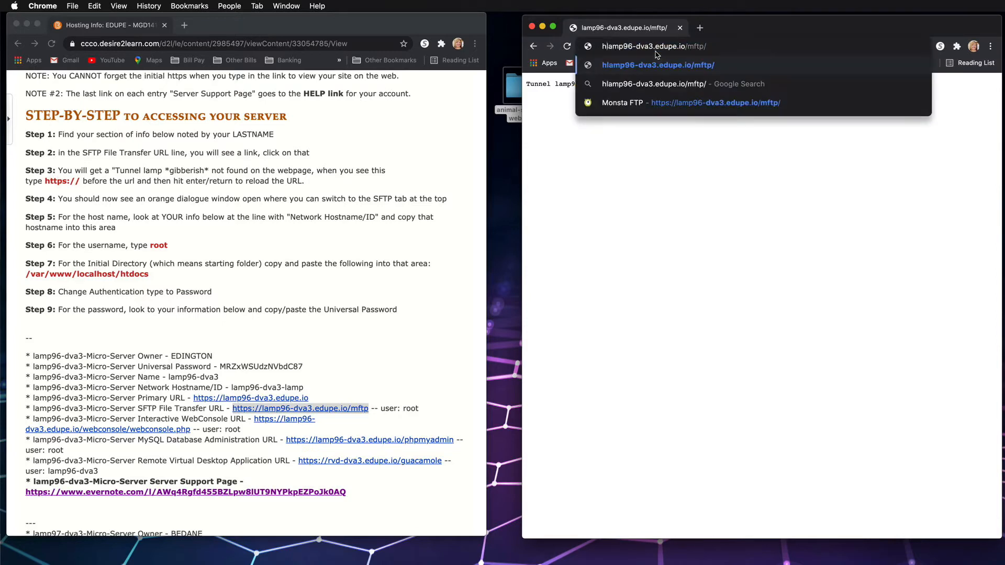
pyautogui.write('ps:')
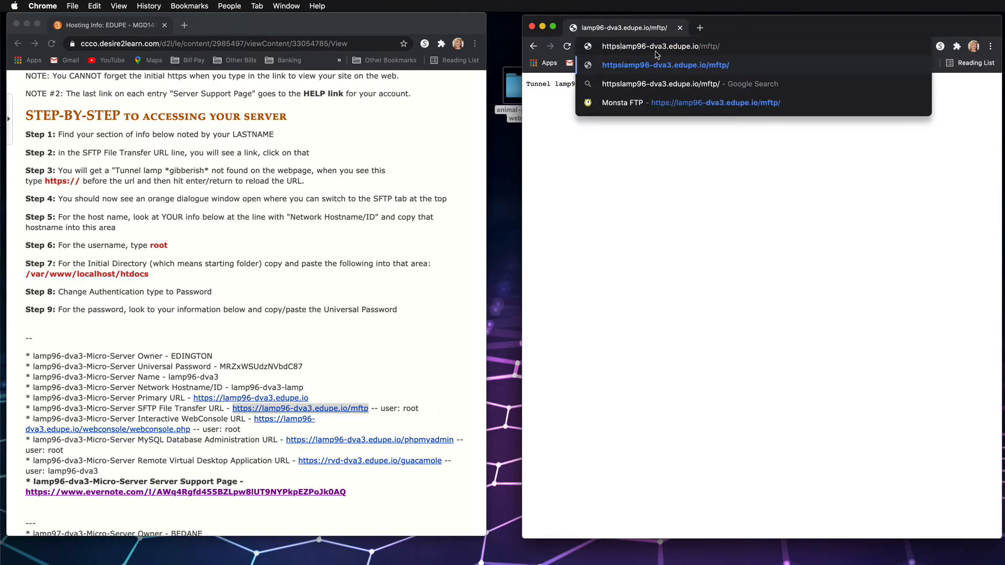
pyautogui.write('//')
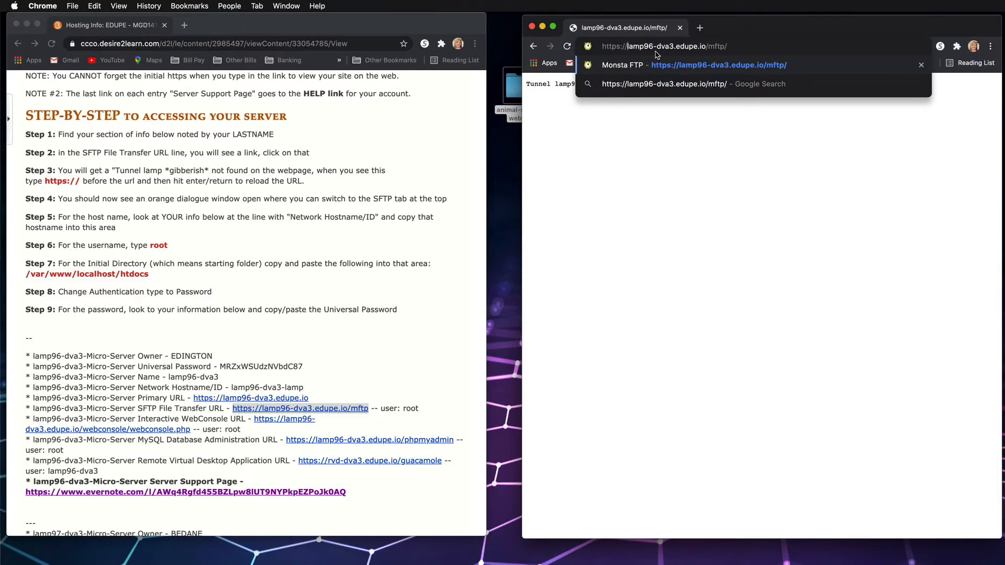
pyautogui.press('Return')
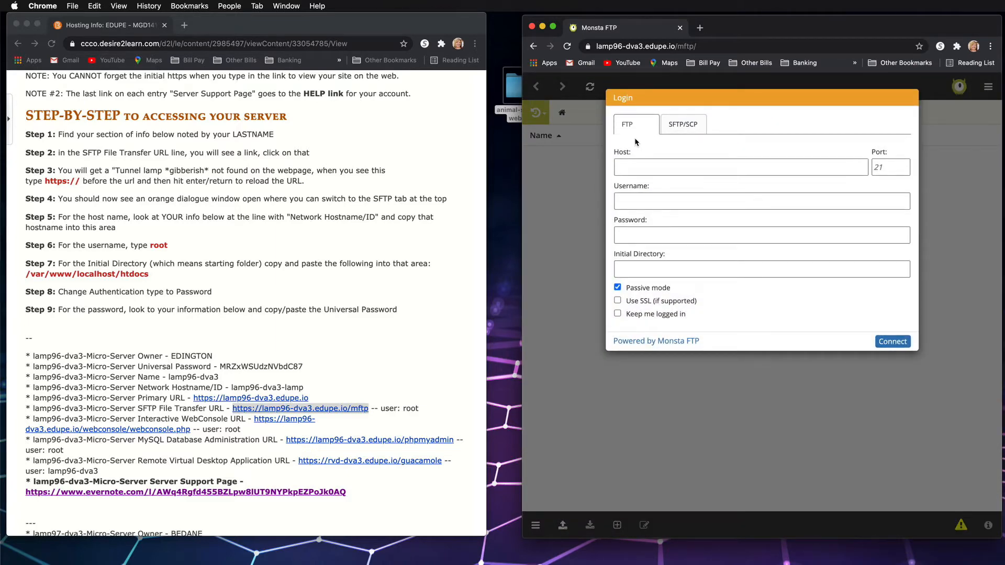
# Switch the login form to SFTP/SCP and set the host to lamp96-dva3-lamp, copied from the Network Hostname/ID entry
pyautogui.click(681, 128)
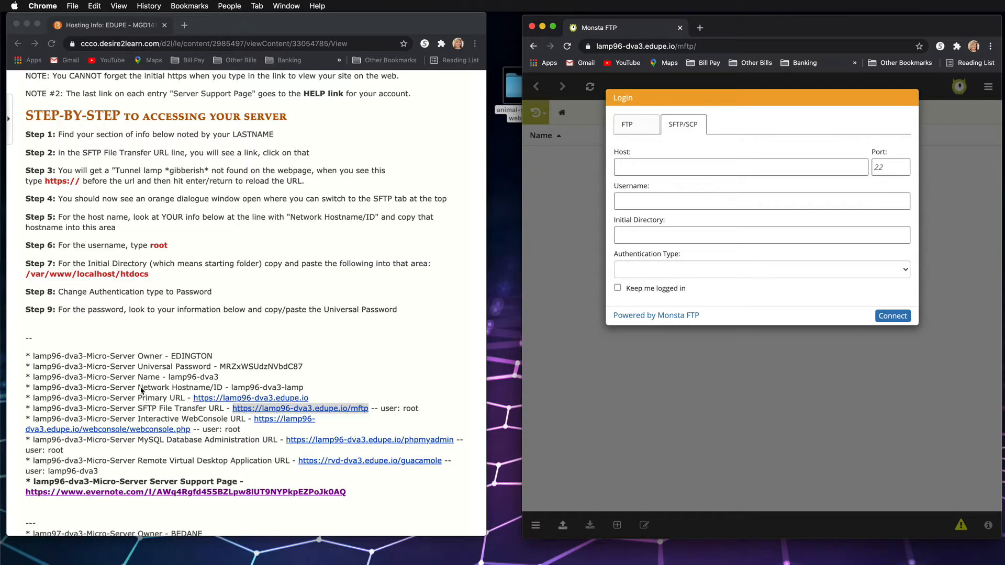
pyautogui.click(230, 389)
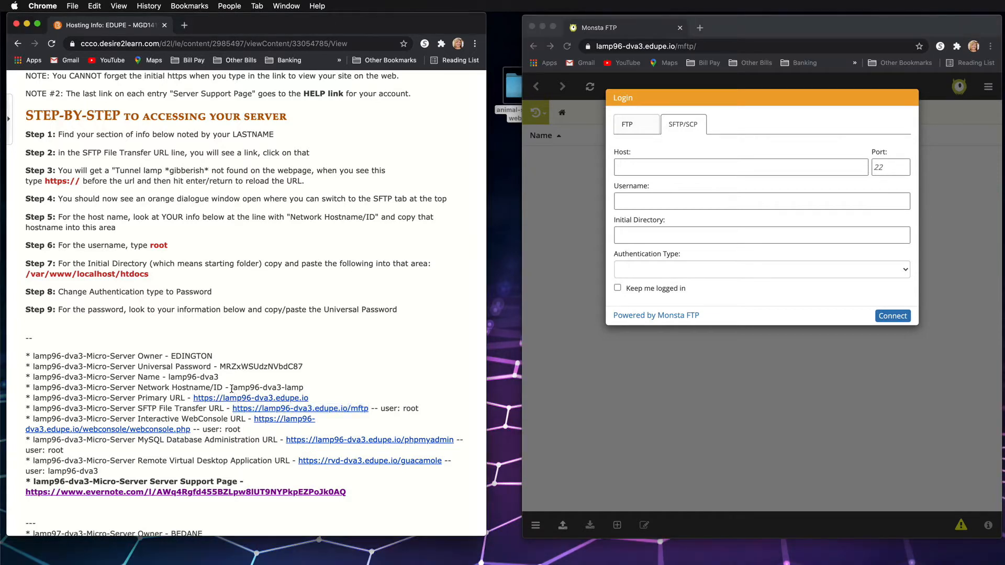
pyautogui.moveTo(232, 389); pyautogui.dragTo(304, 390)
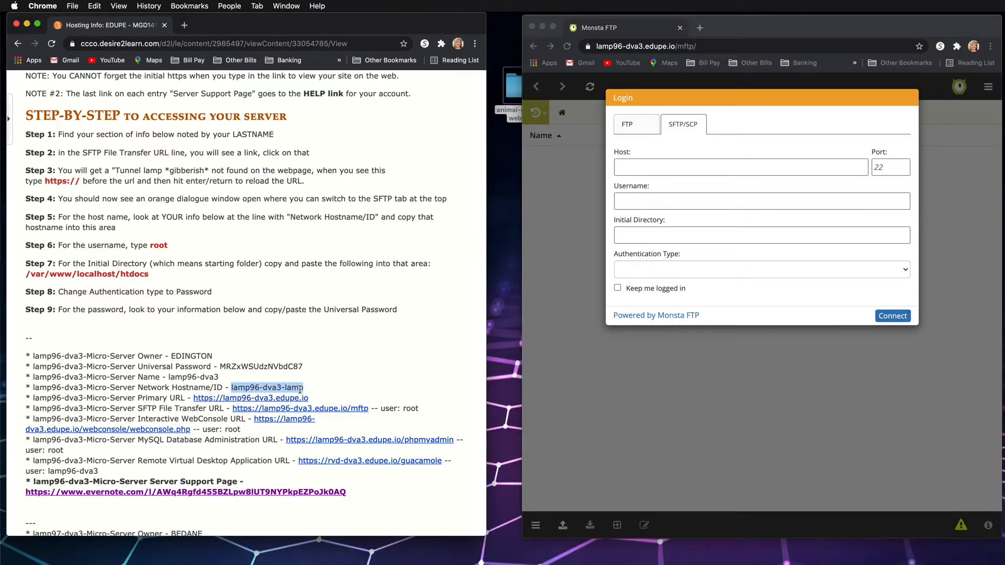
pyautogui.click(643, 168)
pyautogui.press('super+v')
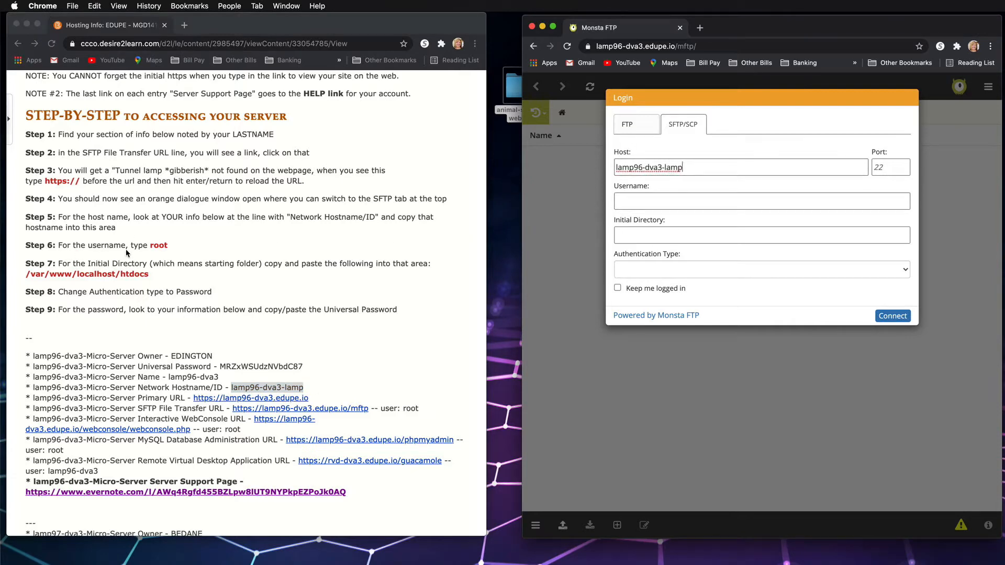
# Enter root as the username and paste /var/www/localhost/htdocs from the instructions as the initial directory
pyautogui.click(651, 205)
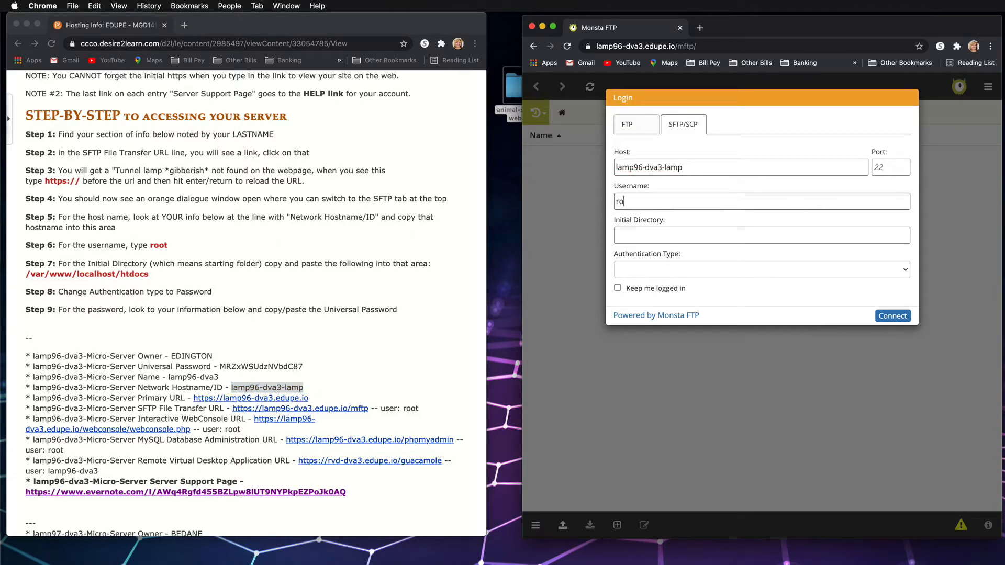
pyautogui.write('root')
pyautogui.click(57, 265)
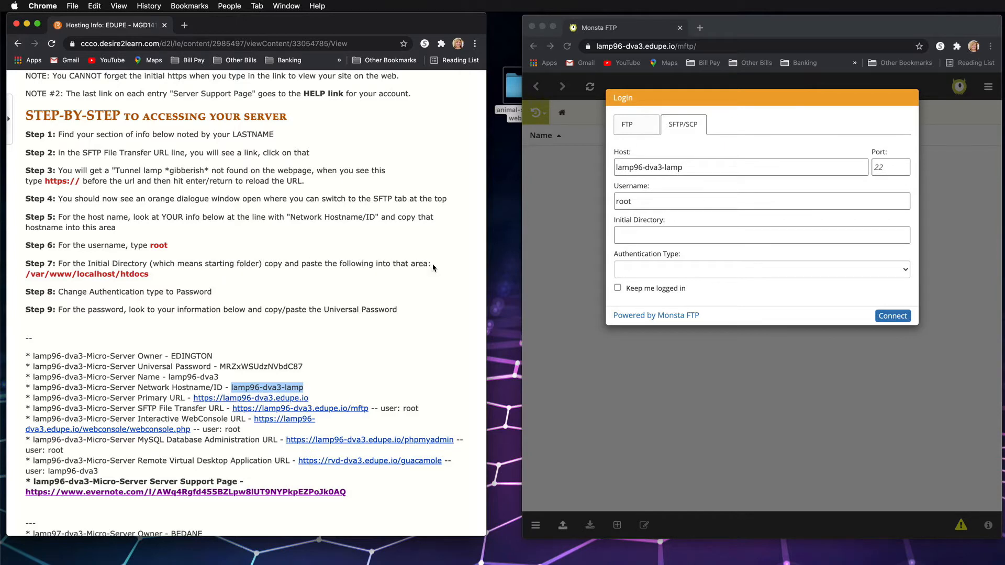
pyautogui.moveTo(152, 275); pyautogui.dragTo(24, 281)
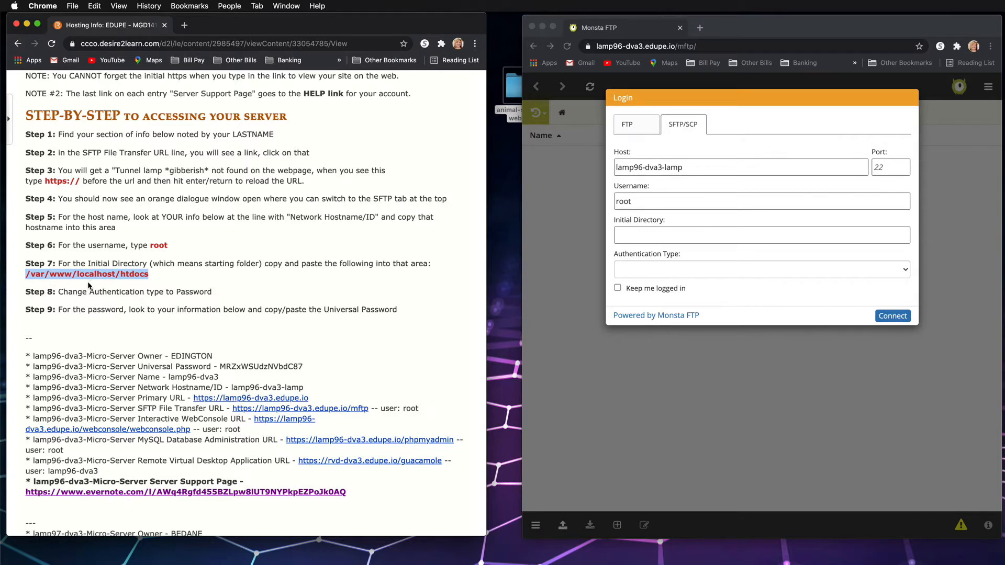
pyautogui.click(648, 239)
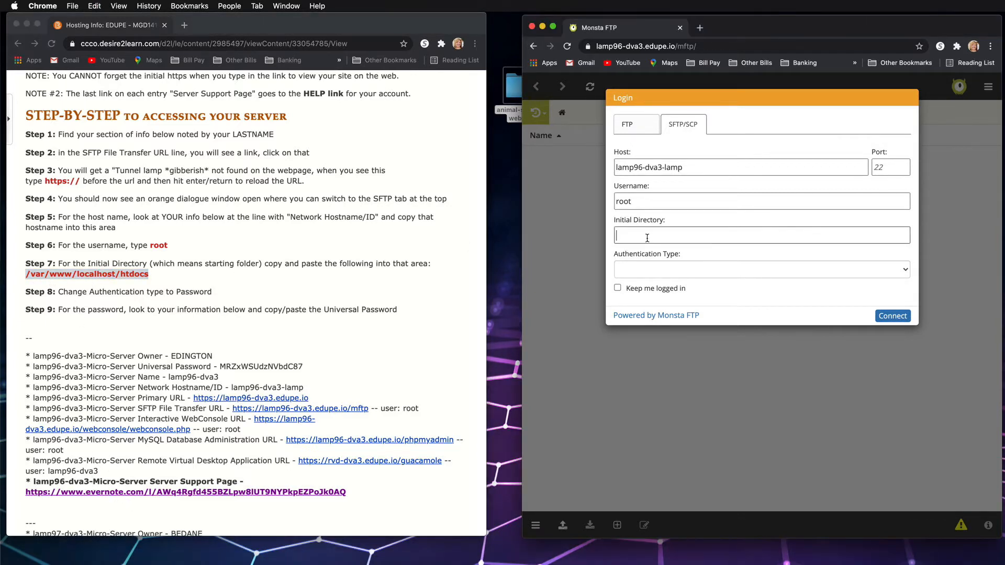
pyautogui.press('super+v')
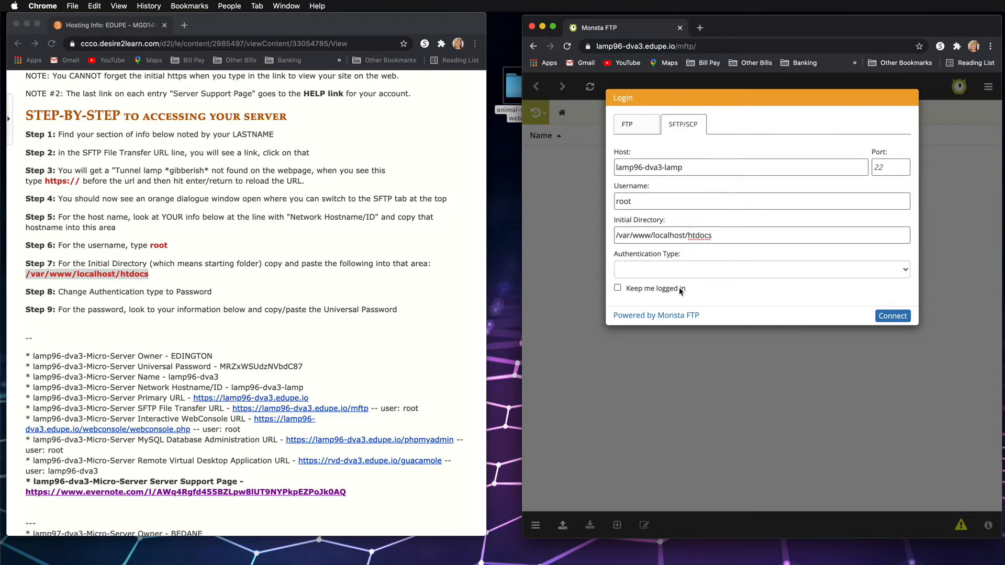
# Connect with Password authentication, pasting the Universal Password from the hosting page, and dismiss the browser's offer to save it
pyautogui.click(661, 274)
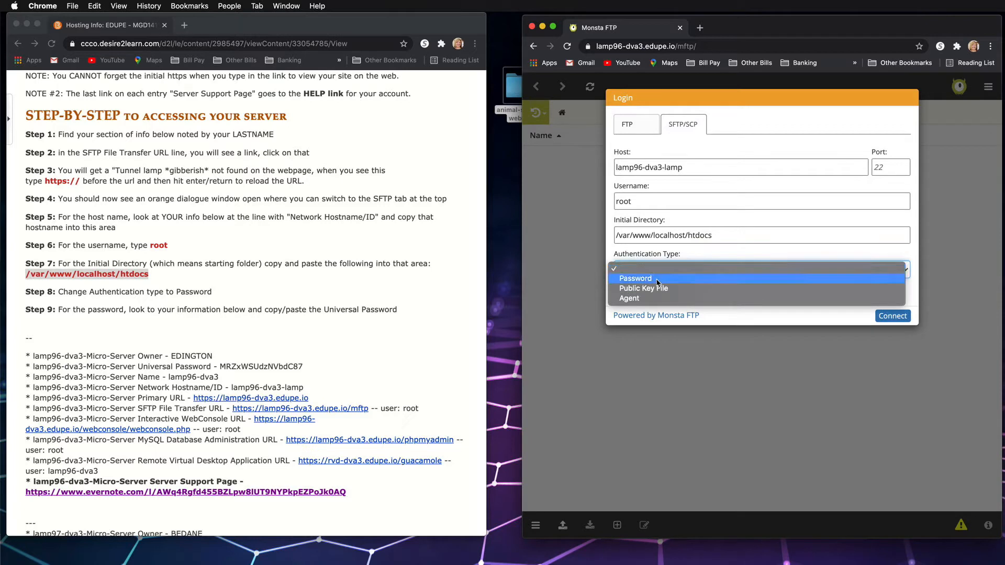
pyautogui.click(657, 282)
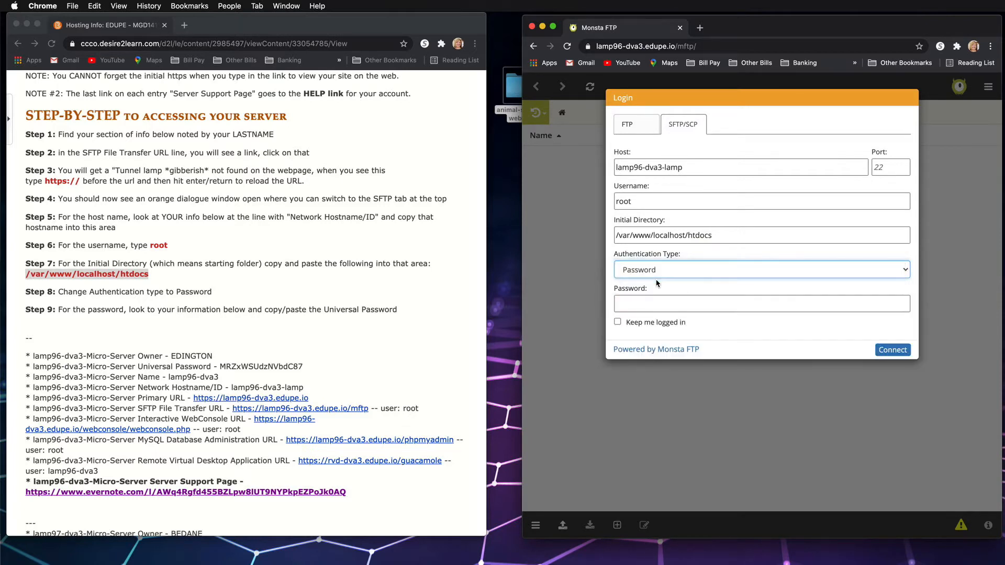
pyautogui.click(200, 363)
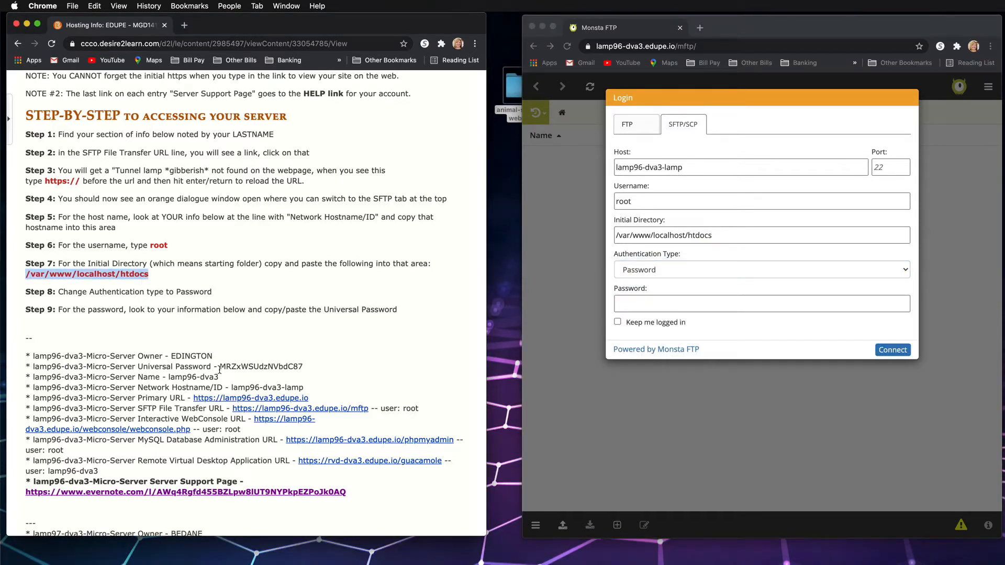
pyautogui.moveTo(219, 369); pyautogui.dragTo(305, 370)
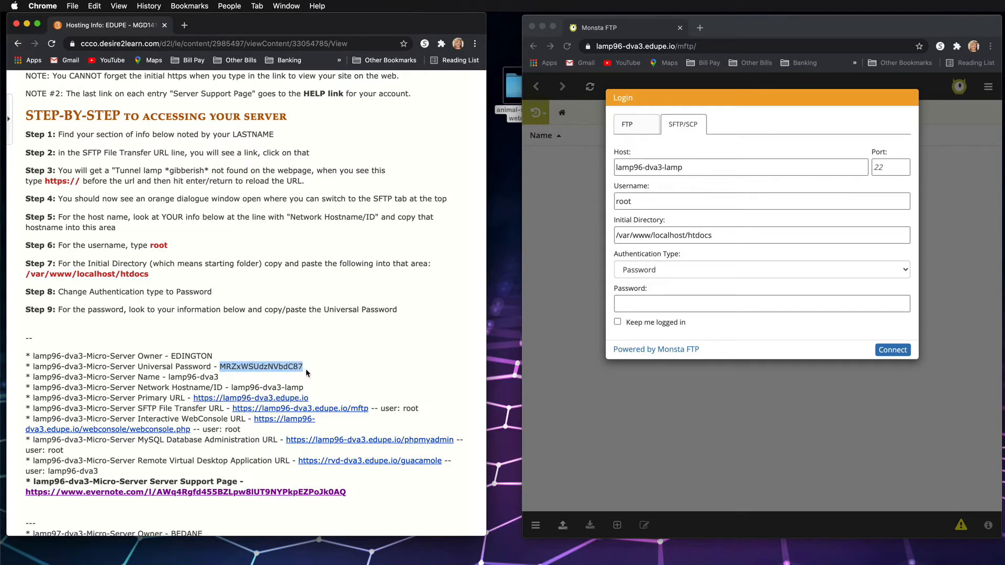
pyautogui.click(643, 304)
pyautogui.click(643, 305)
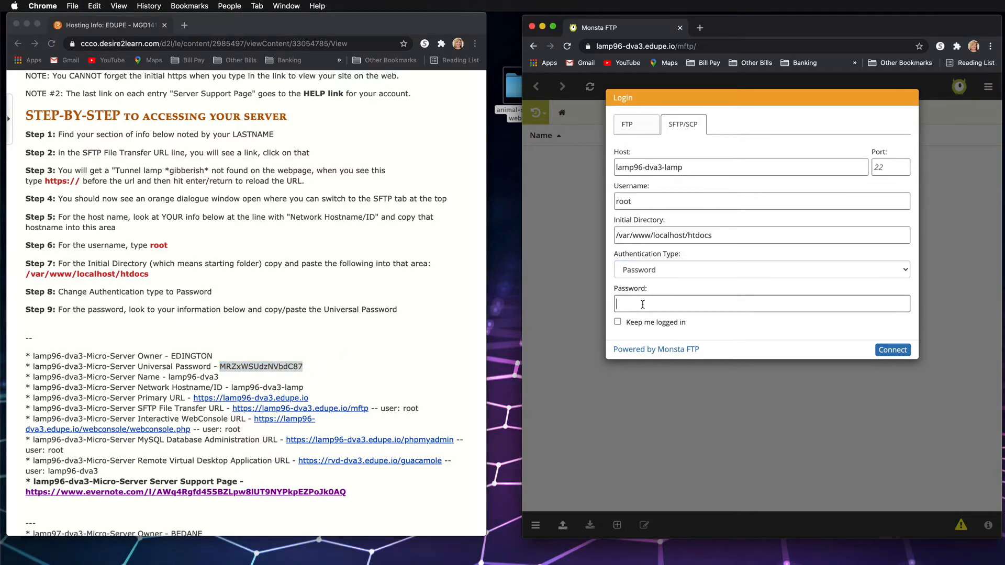
pyautogui.press('super+v')
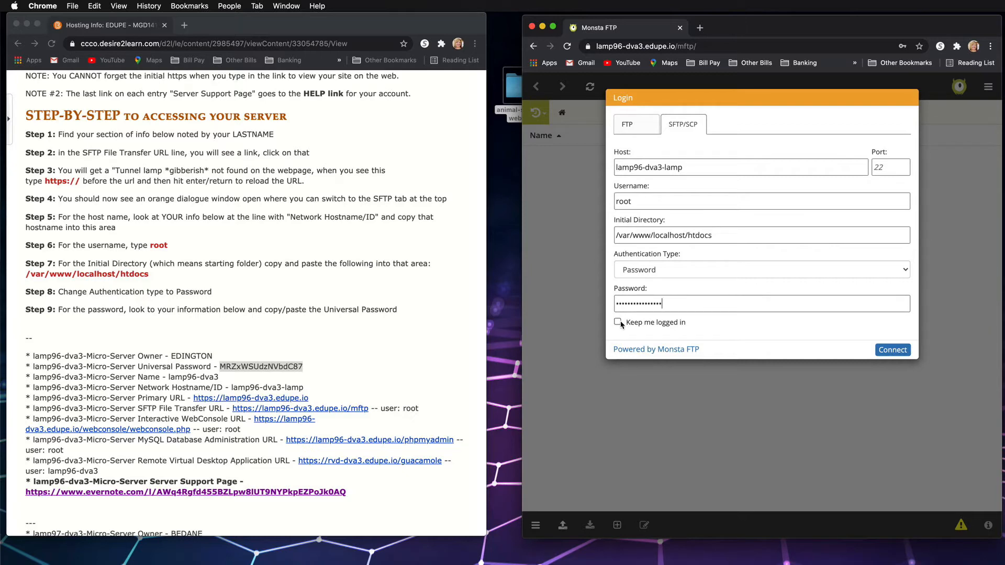
pyautogui.click(893, 350)
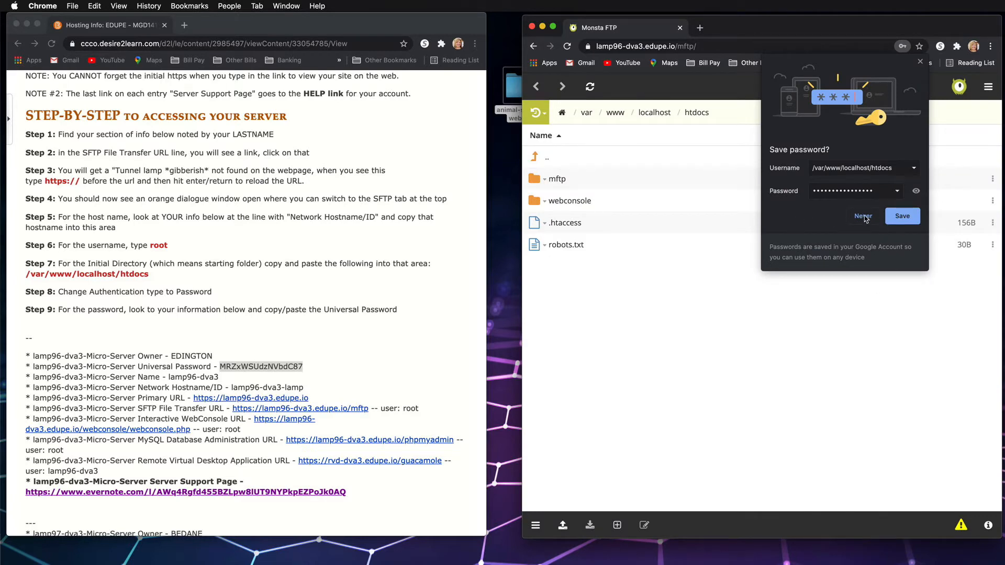
pyautogui.click(919, 63)
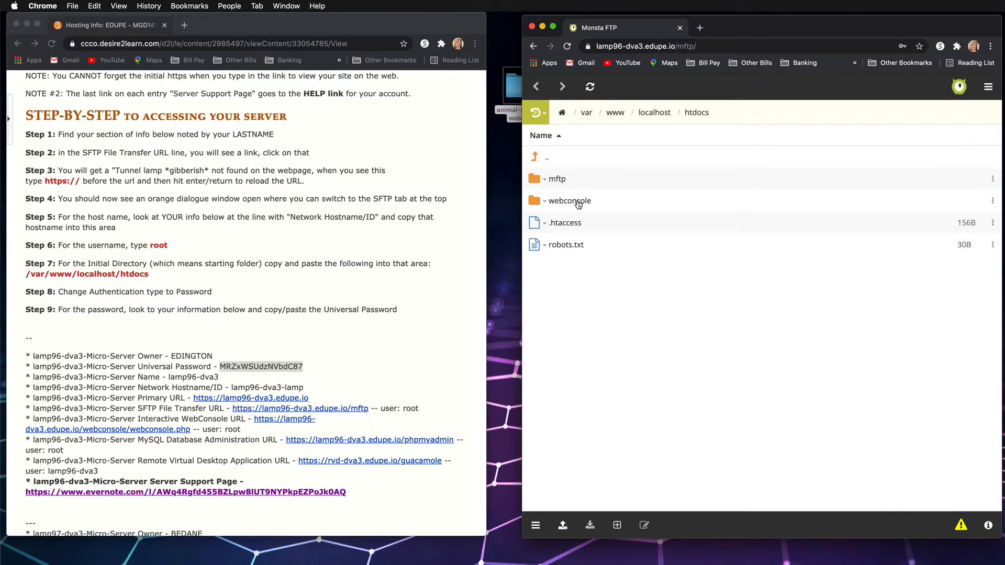
pyautogui.rightClick(573, 225)
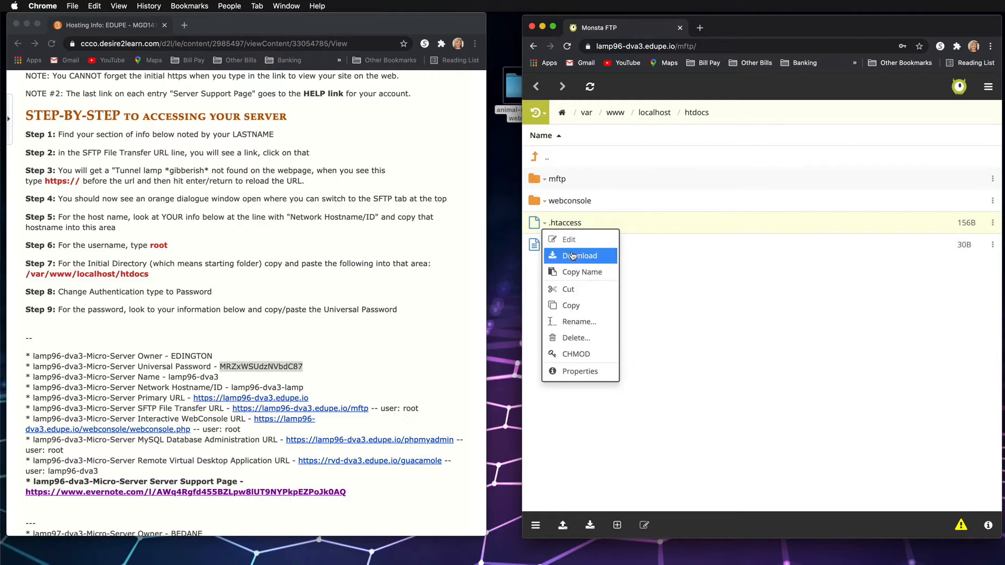
pyautogui.click(666, 281)
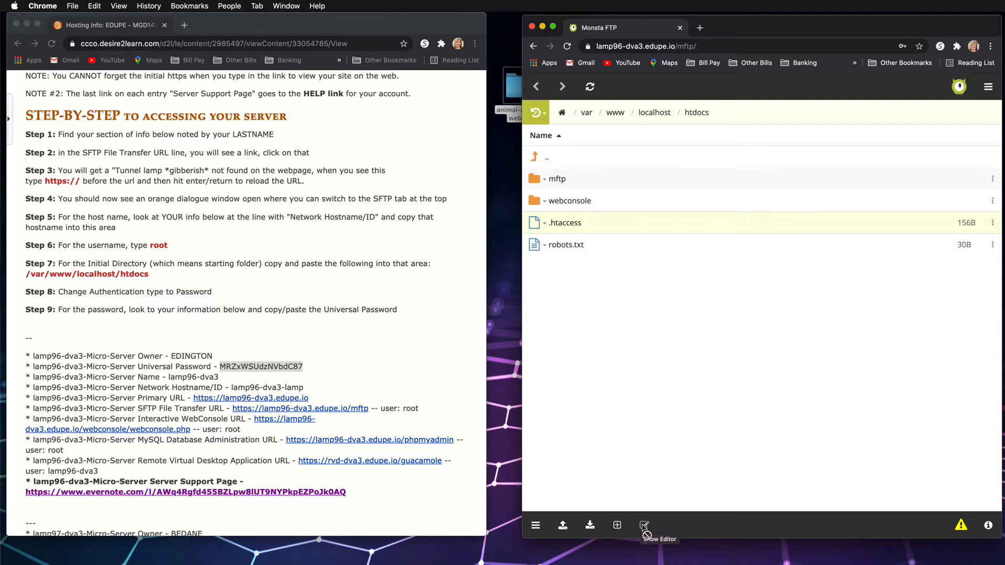
pyautogui.click(990, 88)
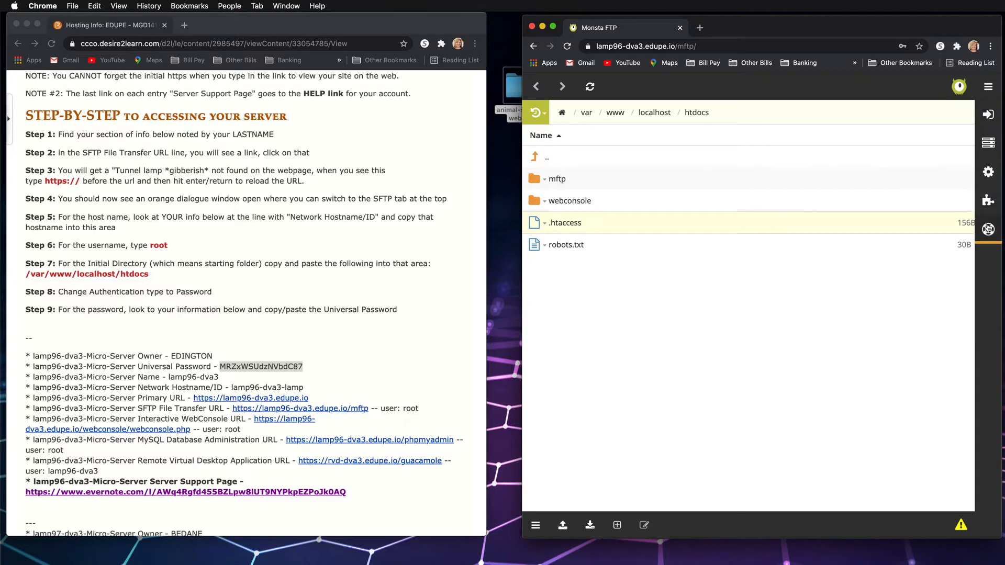
# Start a file upload to the htdocs directory and browse to the animal-shelter-website folder on the Desktop
pyautogui.click(563, 528)
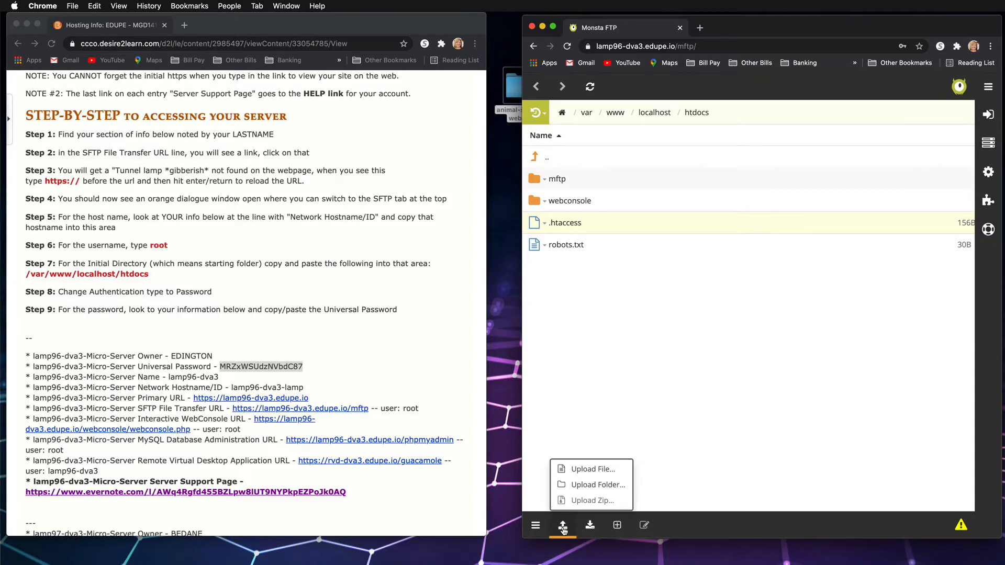
pyautogui.click(584, 476)
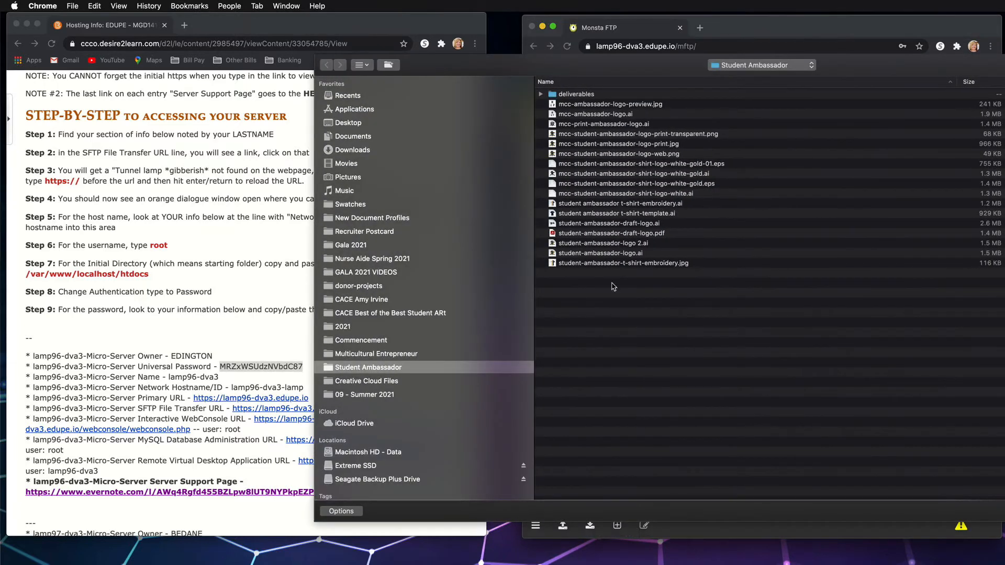
pyautogui.click(354, 122)
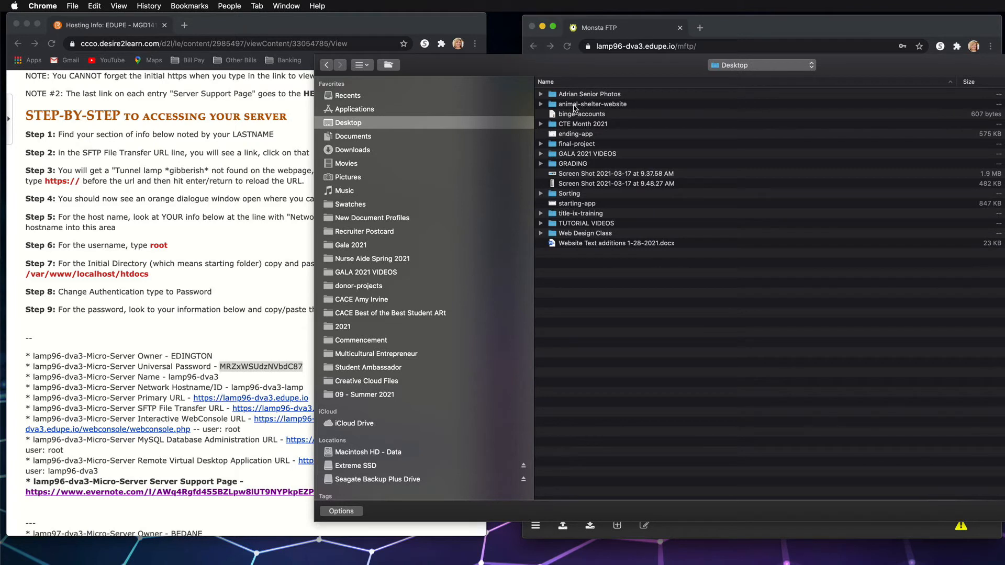
pyautogui.doubleClick(576, 104)
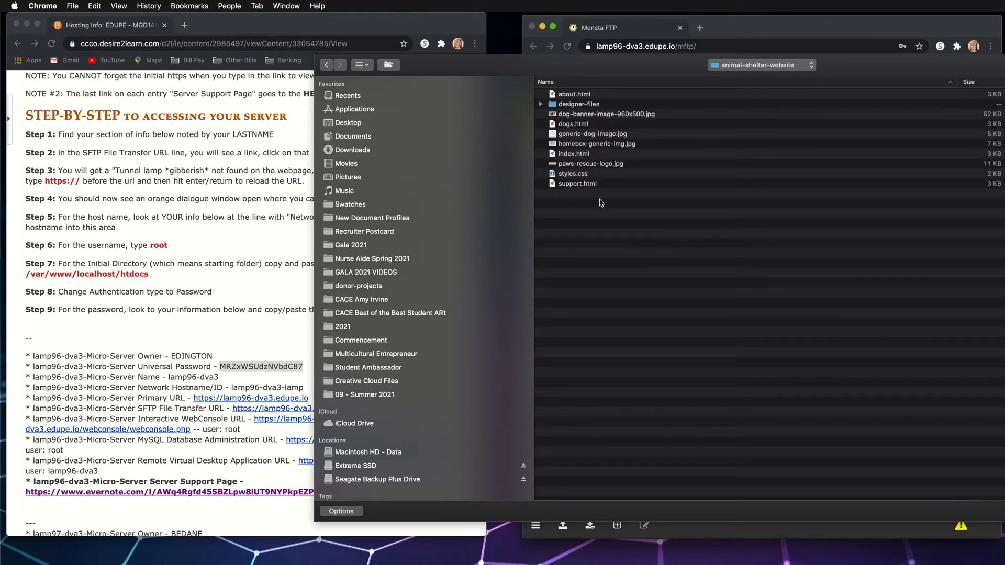
# Try a group selection of the website files that leaves out the designer-files folder
pyautogui.moveTo(600, 208); pyautogui.dragTo(571, 95)
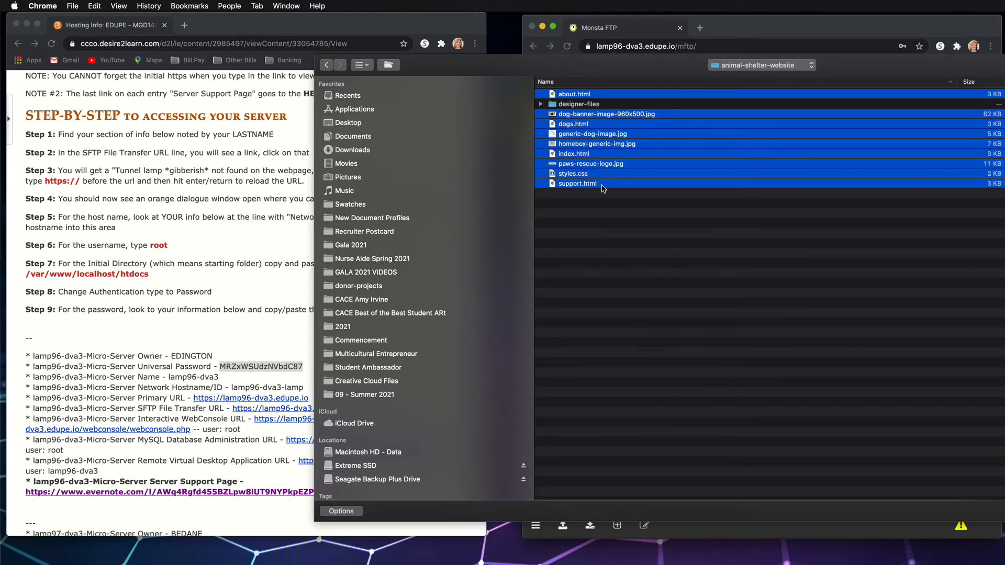
pyautogui.click(600, 216)
pyautogui.moveTo(615, 234); pyautogui.dragTo(570, 90)
pyautogui.click(587, 205)
pyautogui.moveTo(603, 210); pyautogui.dragTo(561, 91)
# Examine the Illustrator files inside the designer-files folder, then collapse it again
pyautogui.click(541, 106)
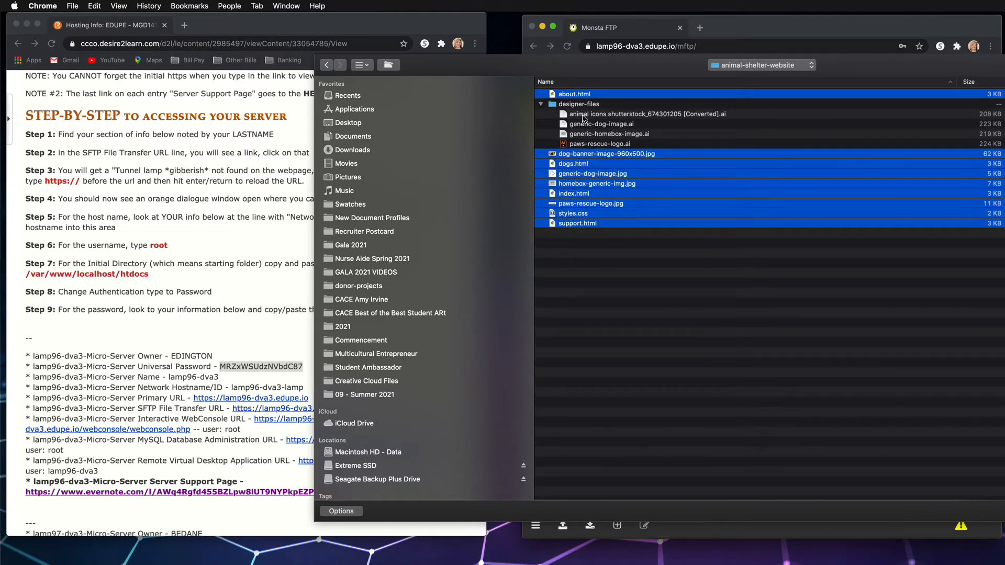
pyautogui.click(585, 116)
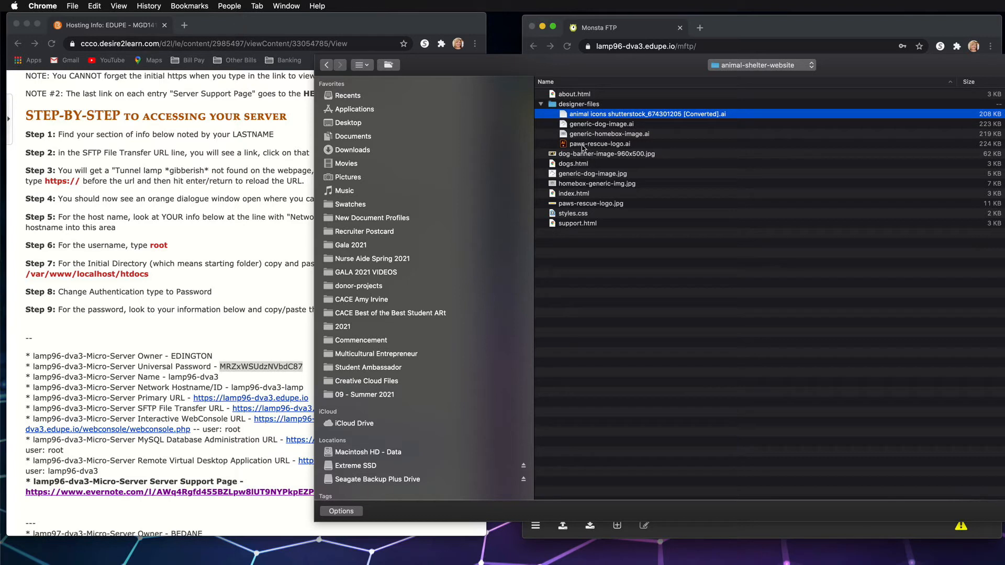
pyautogui.click(541, 104)
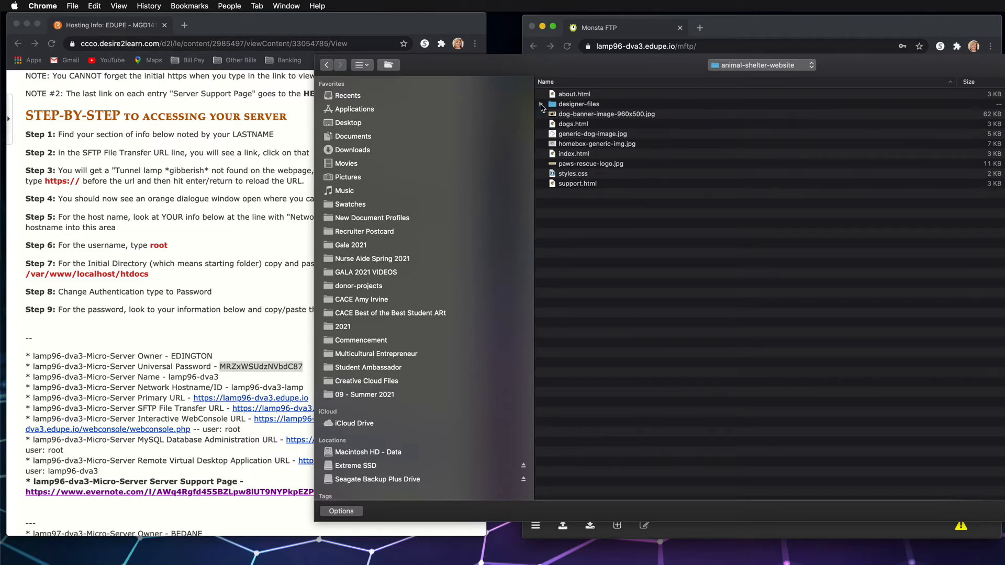
# Select every animal-shelter-website file except the designer-files folder and upload them to the htdocs directory
pyautogui.moveTo(600, 218); pyautogui.dragTo(620, 93)
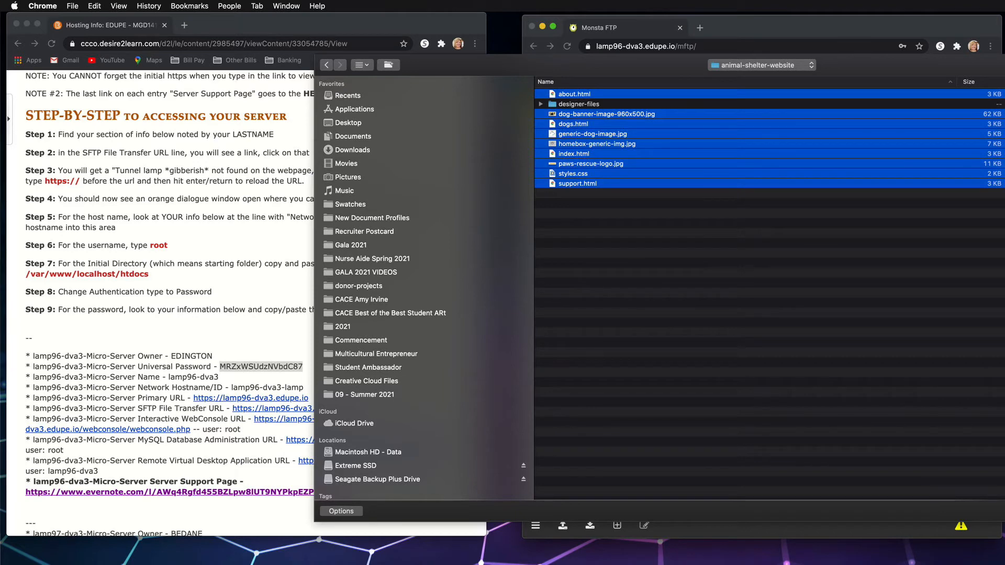
pyautogui.moveTo(1004, 424); pyautogui.dragTo(899, 423)
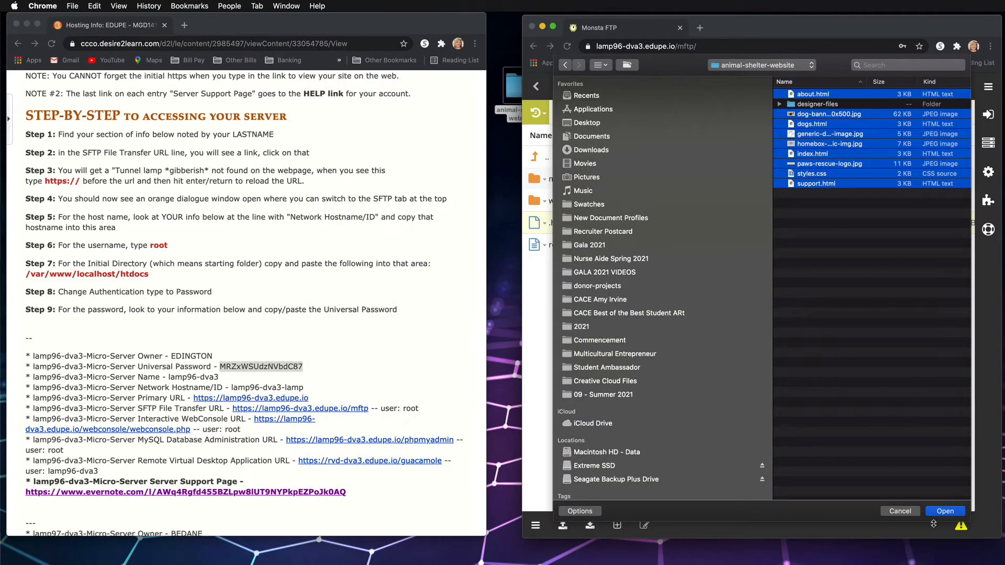
pyautogui.click(946, 512)
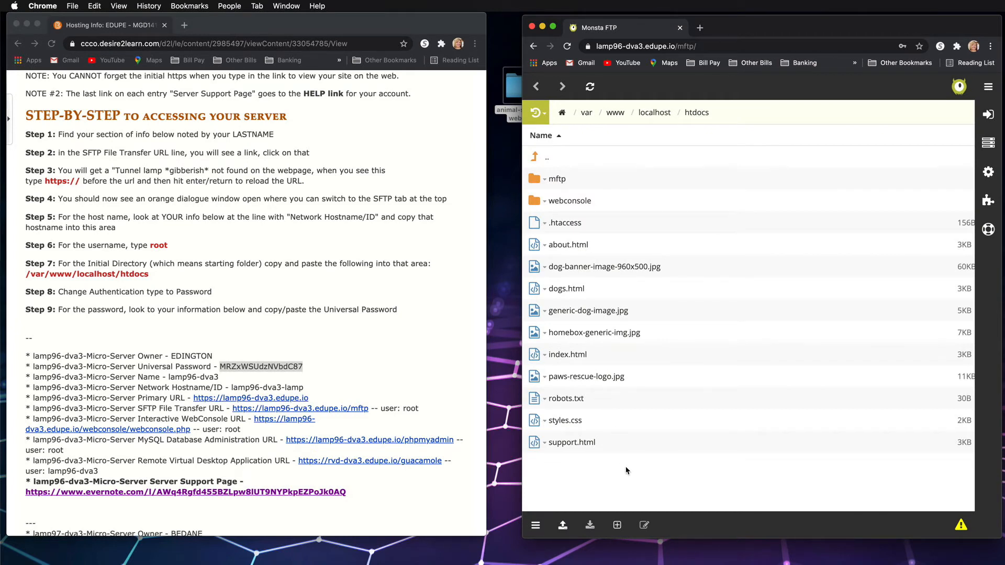
pyautogui.click(700, 28)
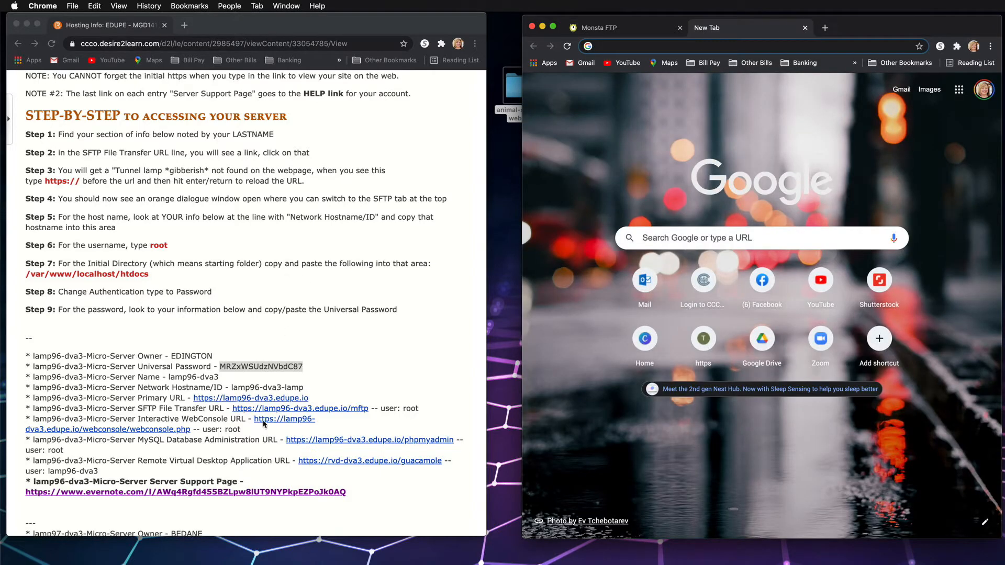
pyautogui.click(222, 450)
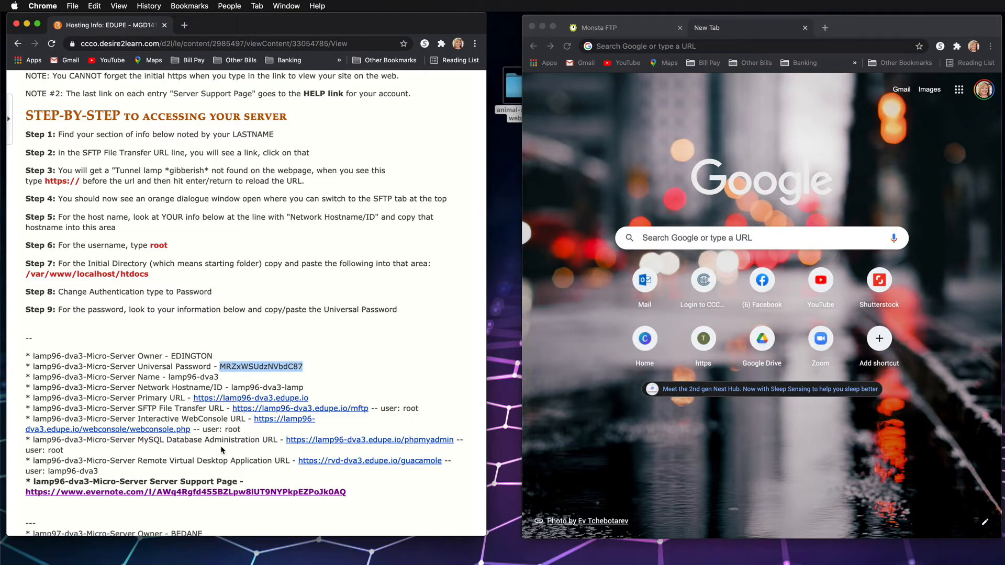
pyautogui.rightClick(219, 397)
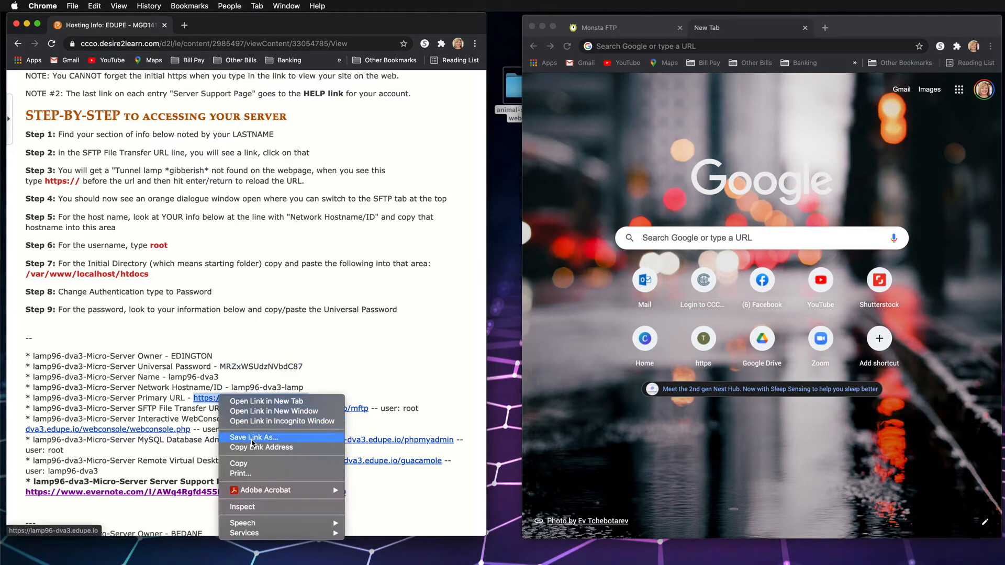
pyautogui.click(245, 464)
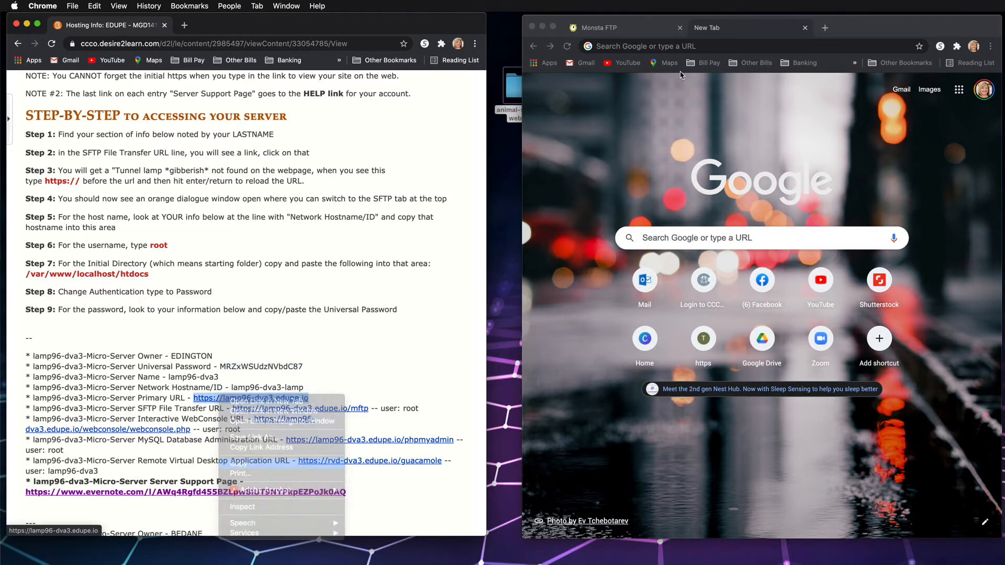
pyautogui.rightClick(776, 46)
pyautogui.click(812, 113)
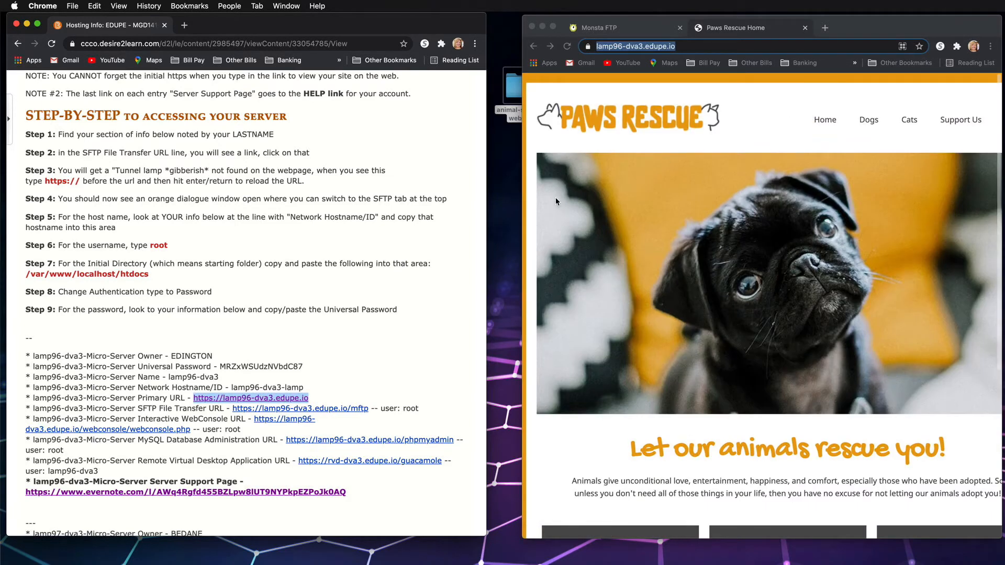
# Widen the browser window and examine the live site's Dogs, About and Support Us pages
pyautogui.moveTo(522, 207); pyautogui.dragTo(253, 211)
pyautogui.scroll(-6, 604, 164)
pyautogui.scroll(6, 602, 188)
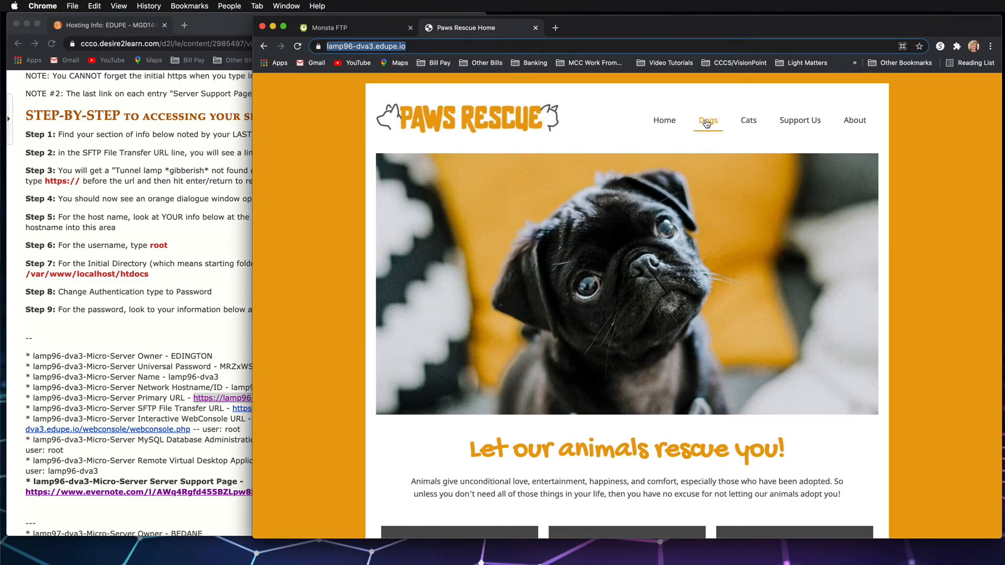
pyautogui.click(707, 122)
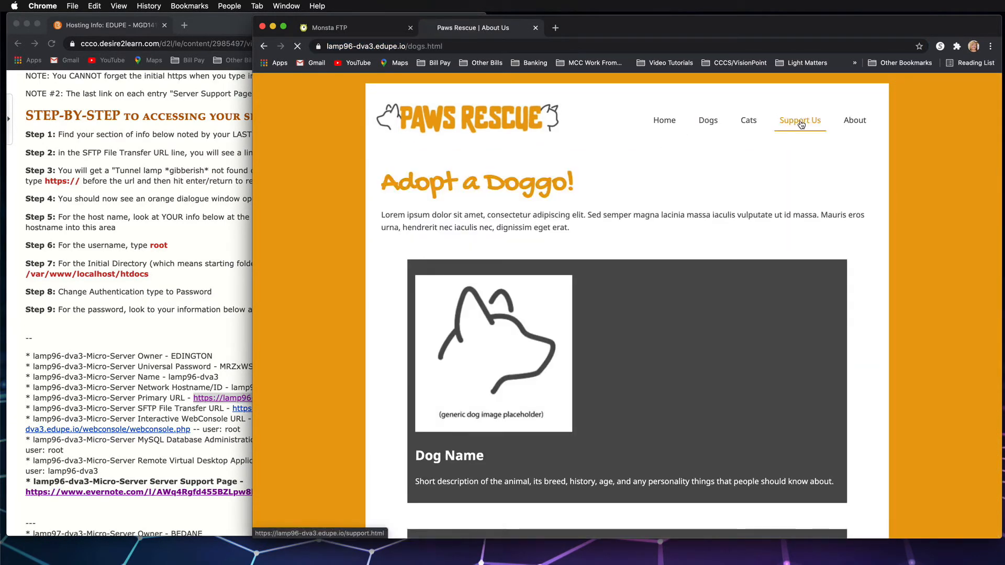
pyautogui.click(801, 122)
pyautogui.click(855, 122)
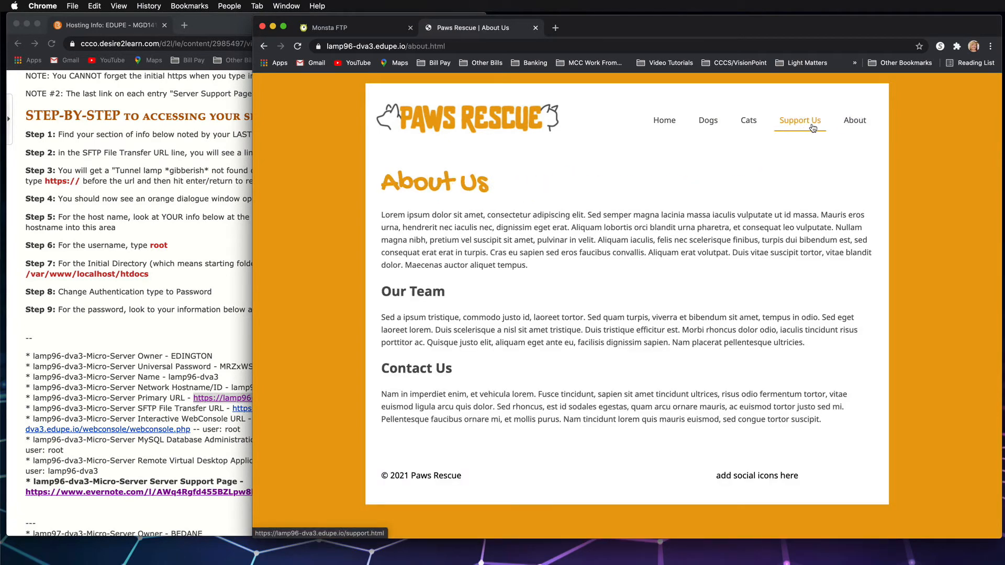
pyautogui.click(813, 128)
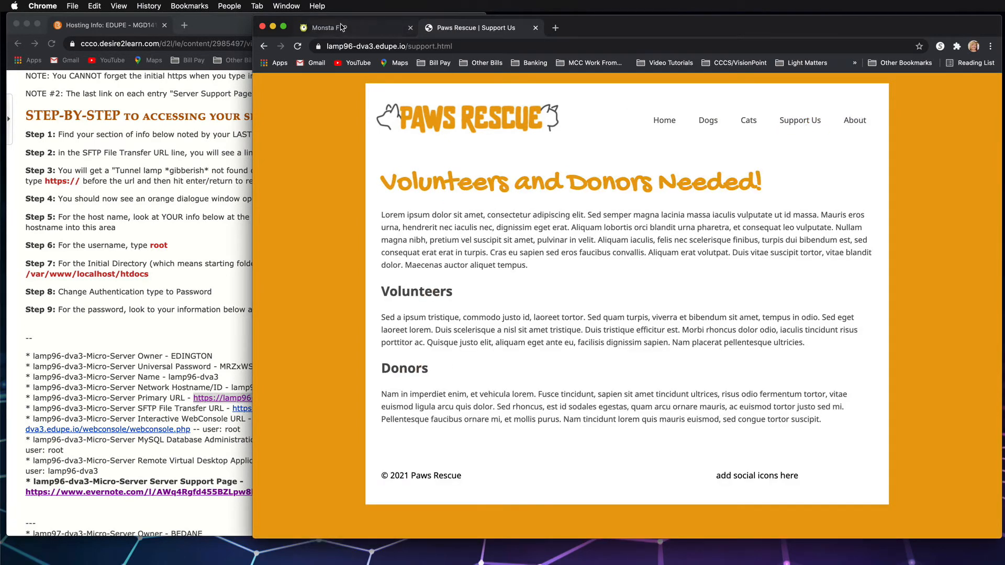
# Delete about.html from the htdocs directory in Monsta FTP, viewing the live About page before confirming the deletion
pyautogui.click(340, 27)
pyautogui.scroll(-2, 437, 259)
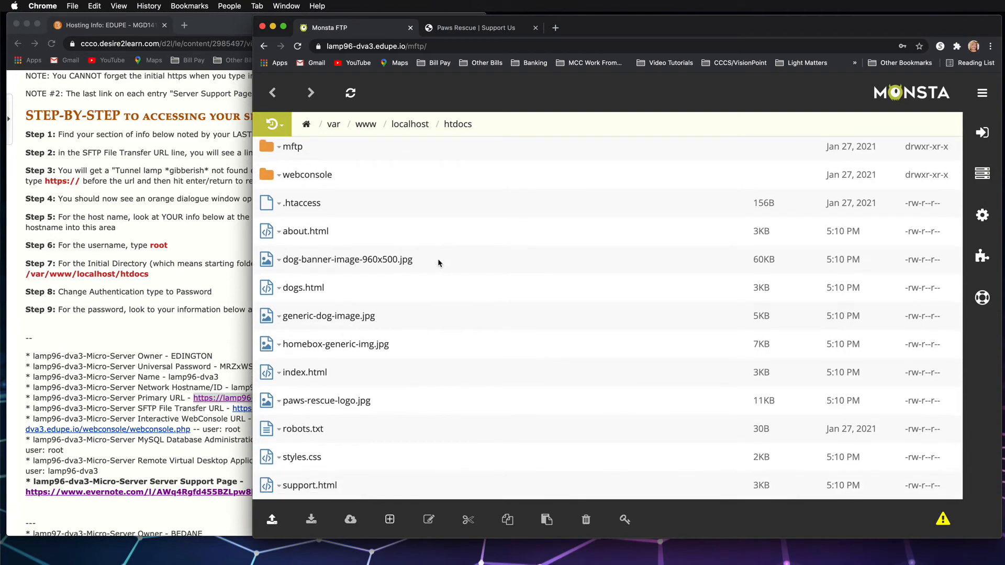
pyautogui.click(344, 233)
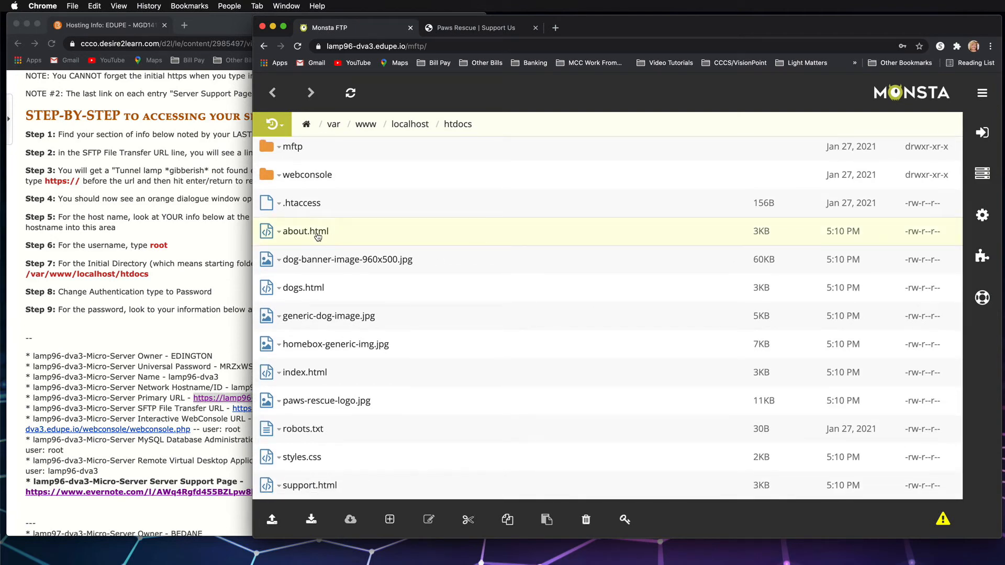
pyautogui.click(586, 520)
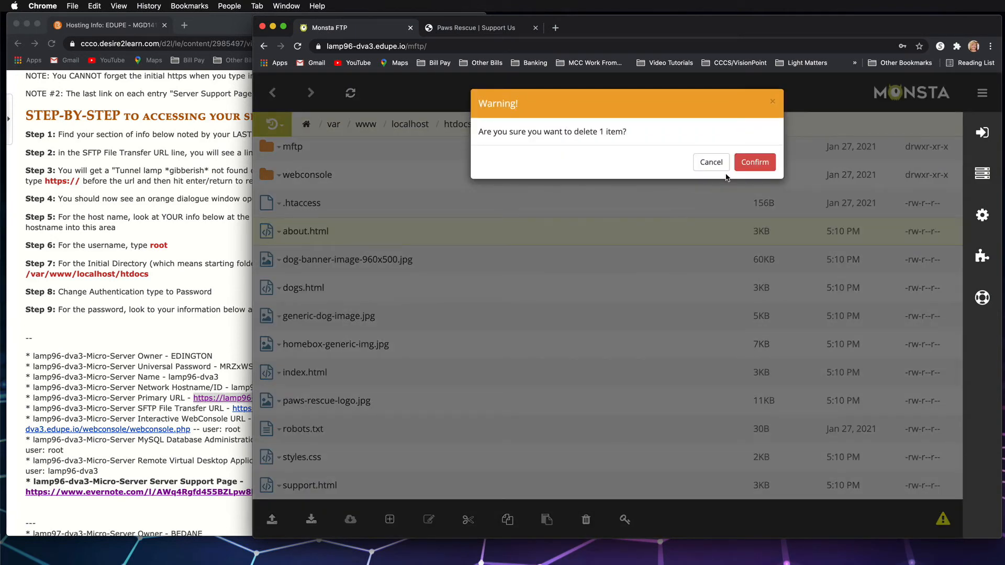
pyautogui.click(482, 33)
pyautogui.click(861, 125)
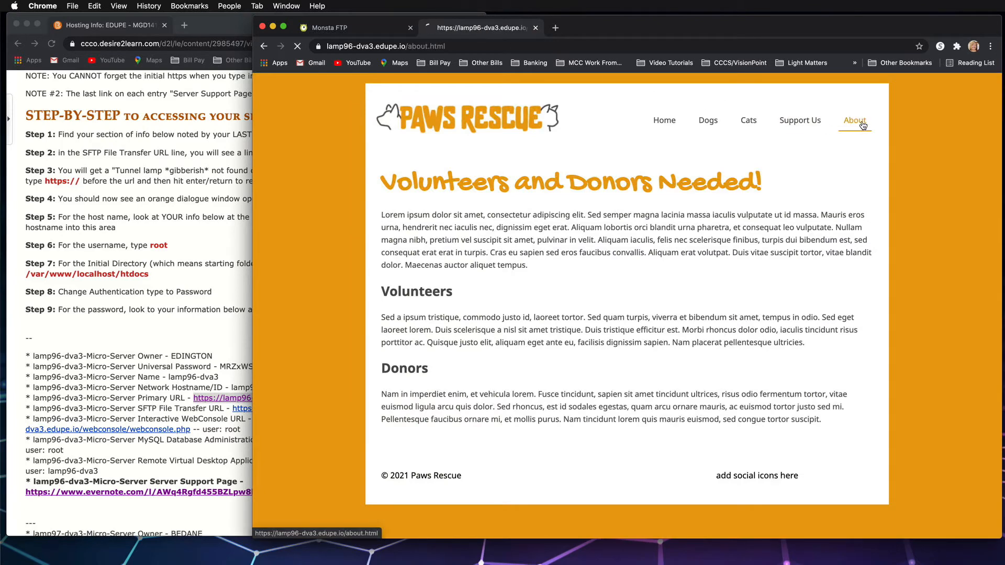
pyautogui.click(664, 121)
pyautogui.click(362, 29)
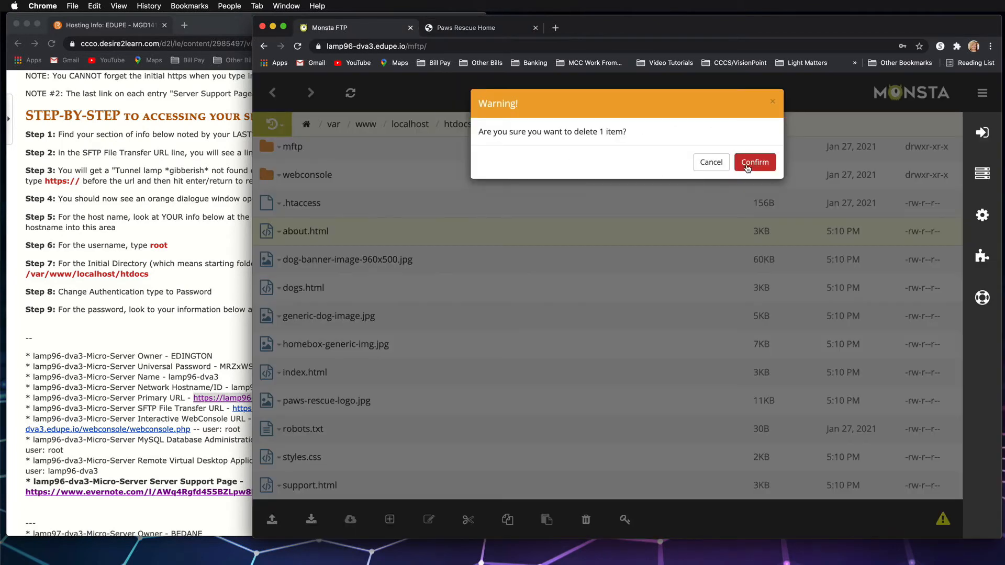
pyautogui.click(749, 162)
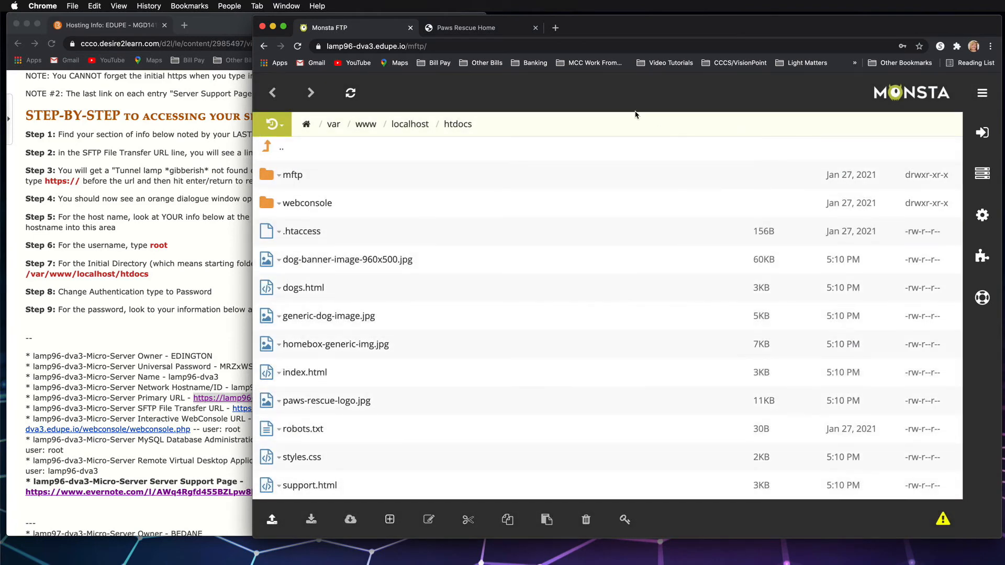
# Reload the live Paws Rescue site and check its About page
pyautogui.click(461, 28)
pyautogui.click(298, 47)
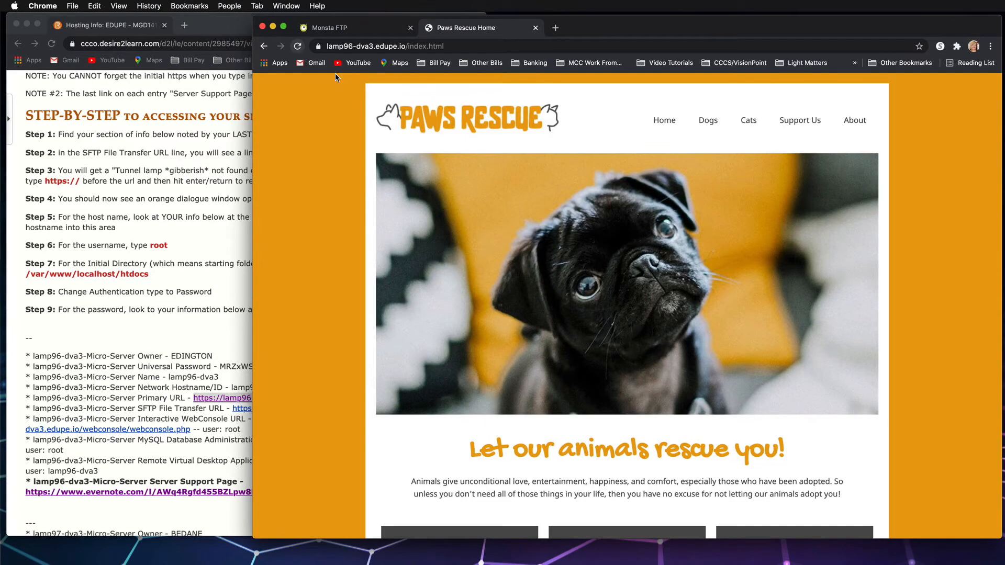
pyautogui.click(854, 122)
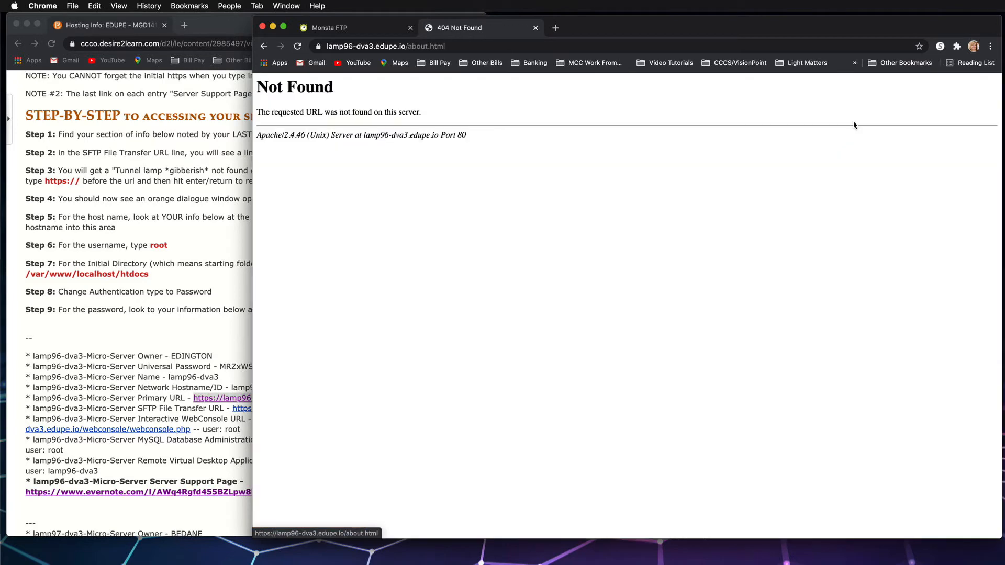
# Upload about.html from the animal-shelter-website folder to the htdocs directory again in Monsta FTP
pyautogui.click(349, 29)
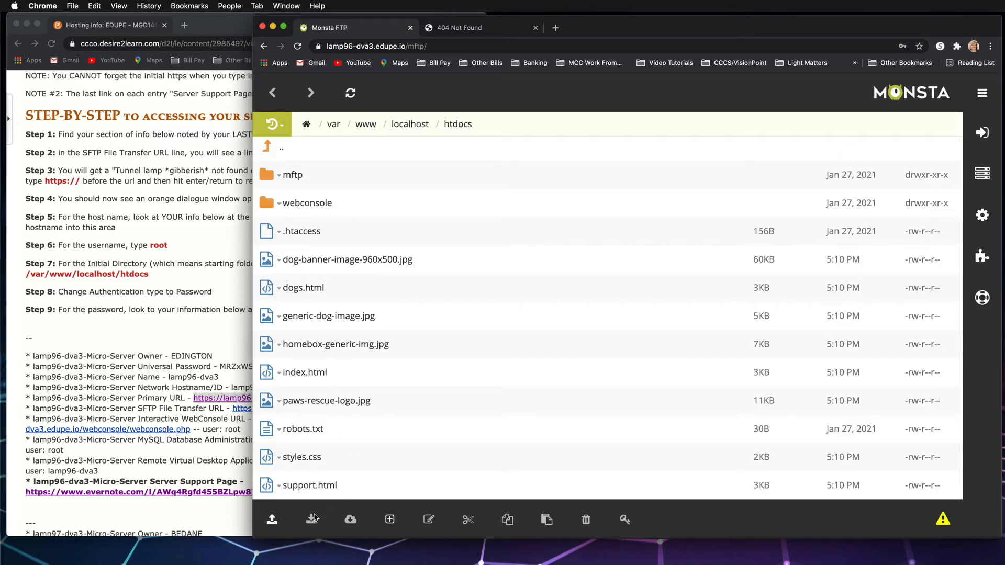
pyautogui.click(272, 519)
pyautogui.click(285, 453)
pyautogui.doubleClick(675, 95)
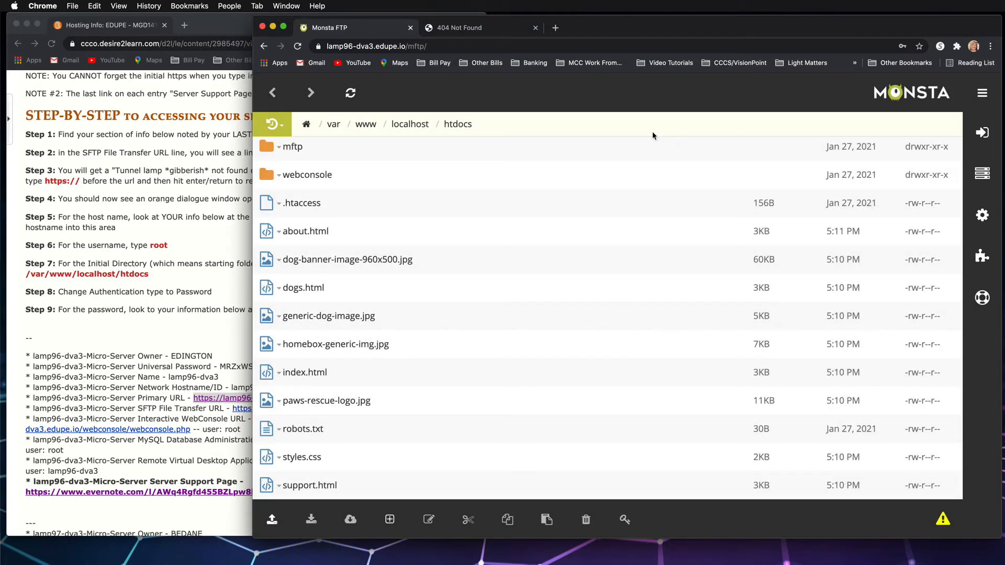
# Reload the live About page to check it, and return to the site's Home page
pyautogui.click(448, 27)
pyautogui.click(296, 48)
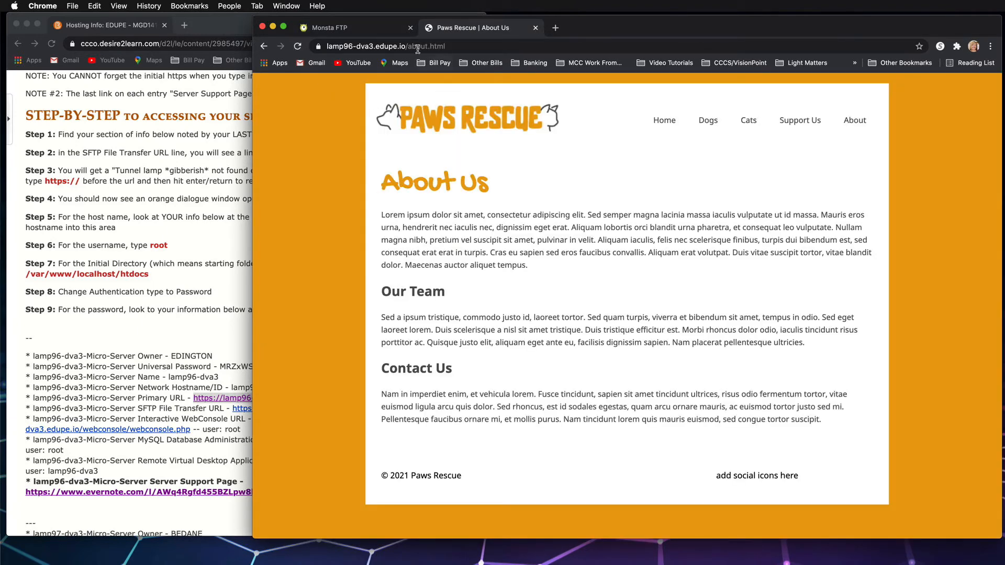
pyautogui.click(664, 121)
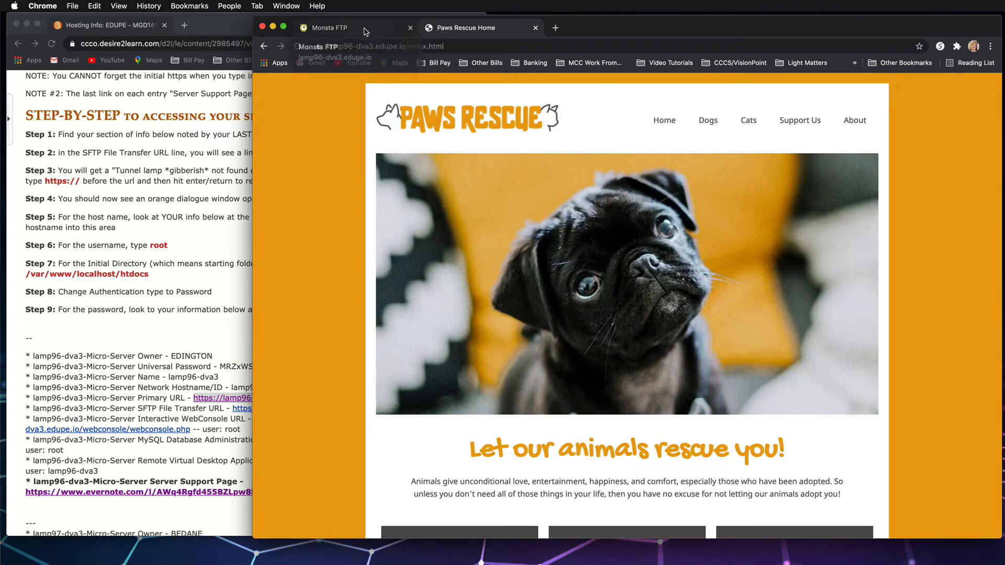
# Narrow the browser window, open the animal-shelter-website folder from the Desktop in Finder and select its designer-files folder
pyautogui.moveTo(253, 152); pyautogui.dragTo(549, 164)
pyautogui.doubleClick(527, 92)
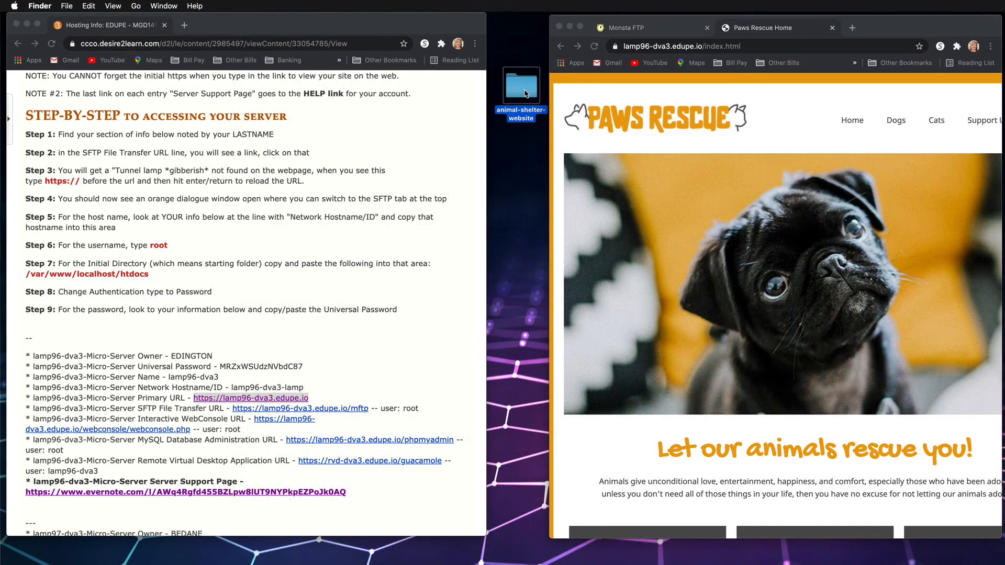
pyautogui.click(356, 311)
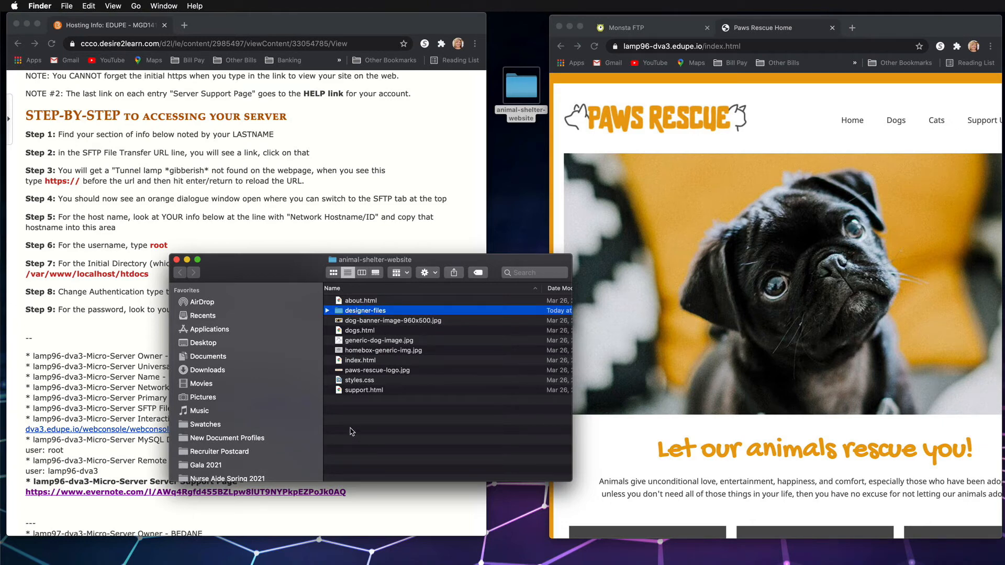
# Upload the designer-files folder to the htdocs directory in Monsta FTP and approve the browser's upload request
pyautogui.click(676, 28)
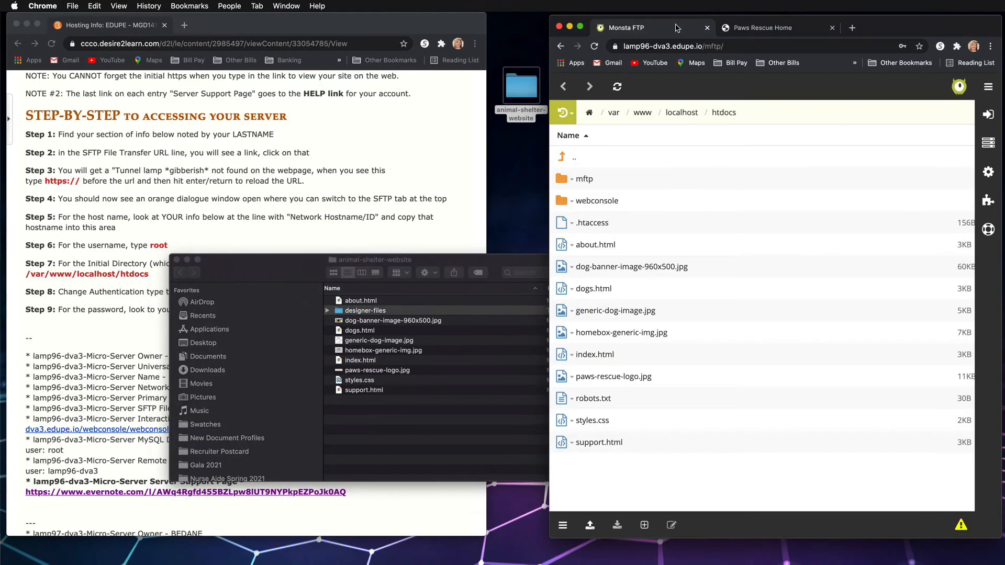
pyautogui.click(590, 525)
pyautogui.click(603, 485)
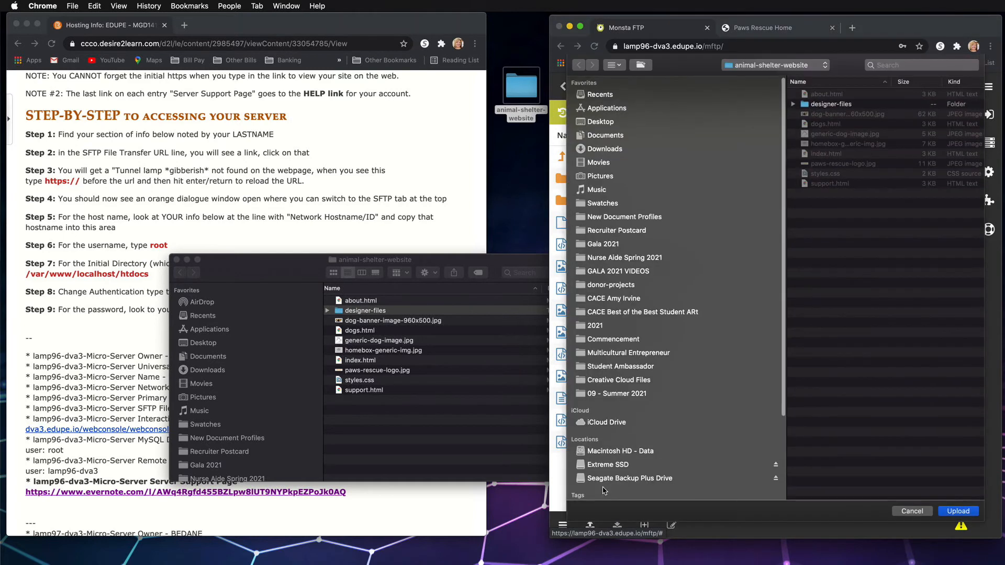
pyautogui.click(834, 107)
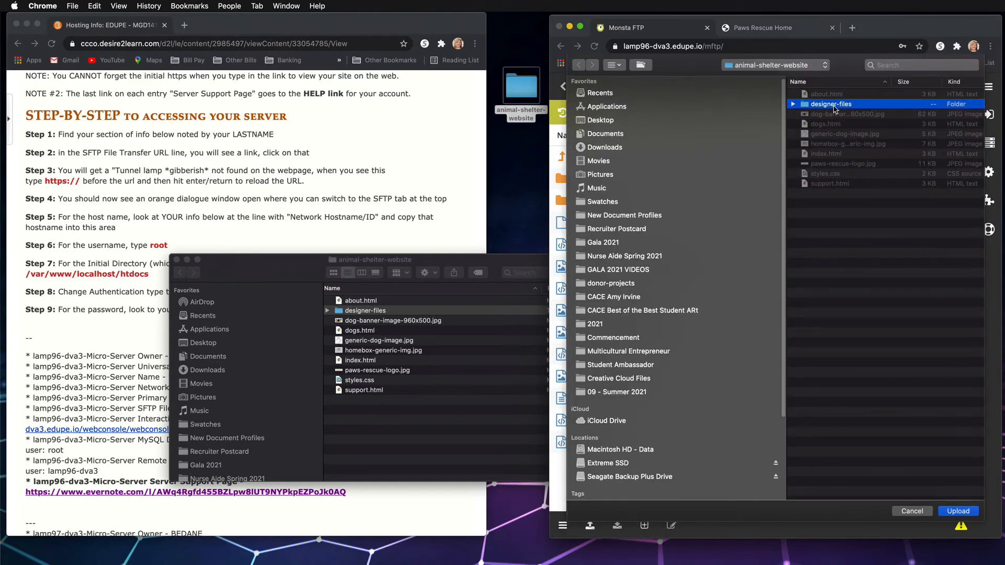
pyautogui.click(958, 511)
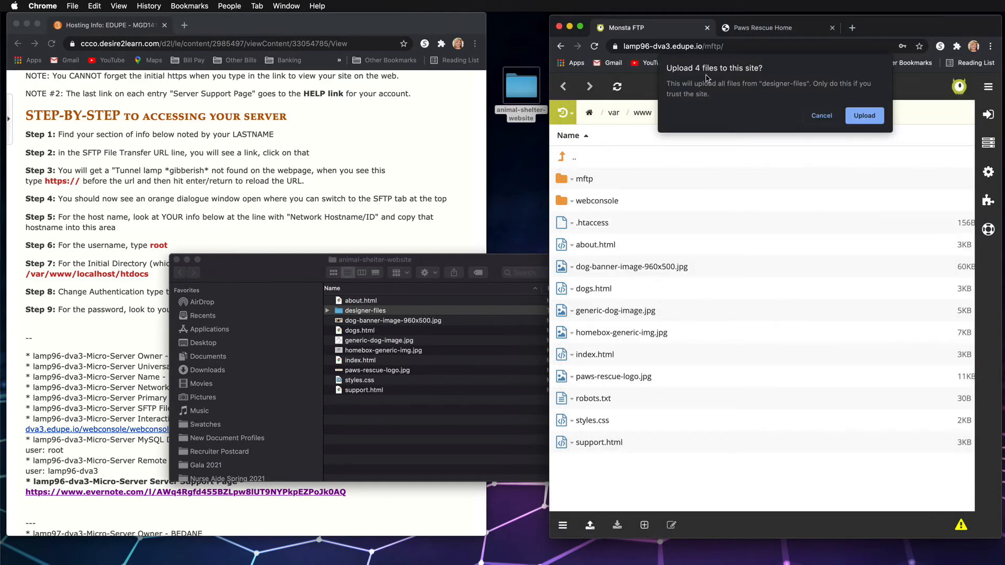
pyautogui.click(866, 116)
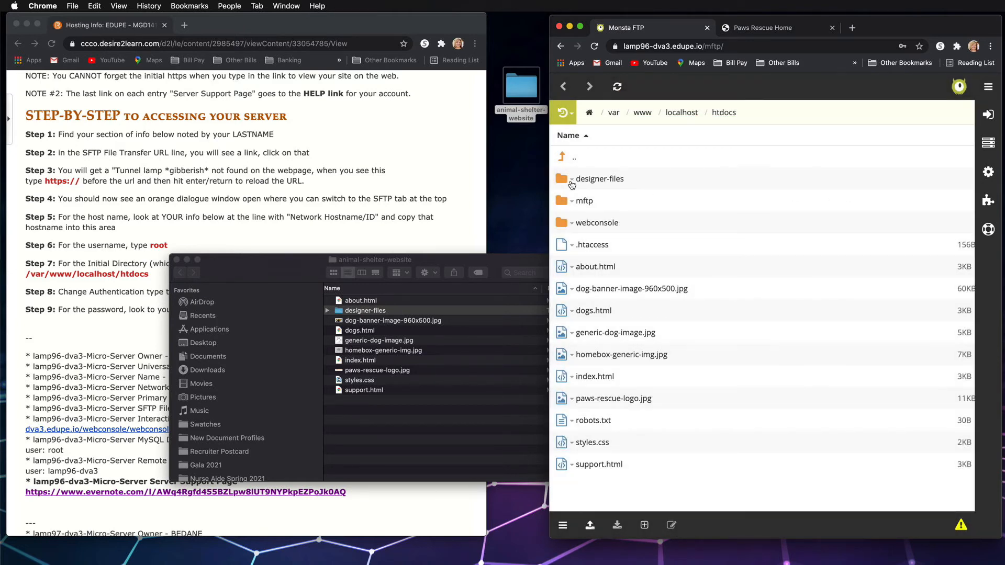
# Open designer-files both on the server and in Finder, compare their contents, and view the available upload options
pyautogui.click(601, 185)
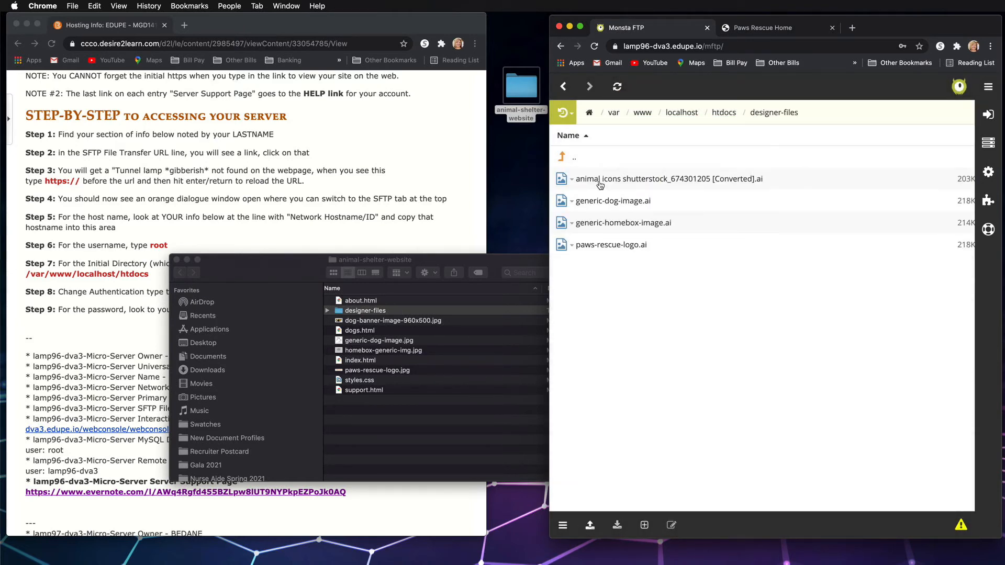
pyautogui.doubleClick(365, 311)
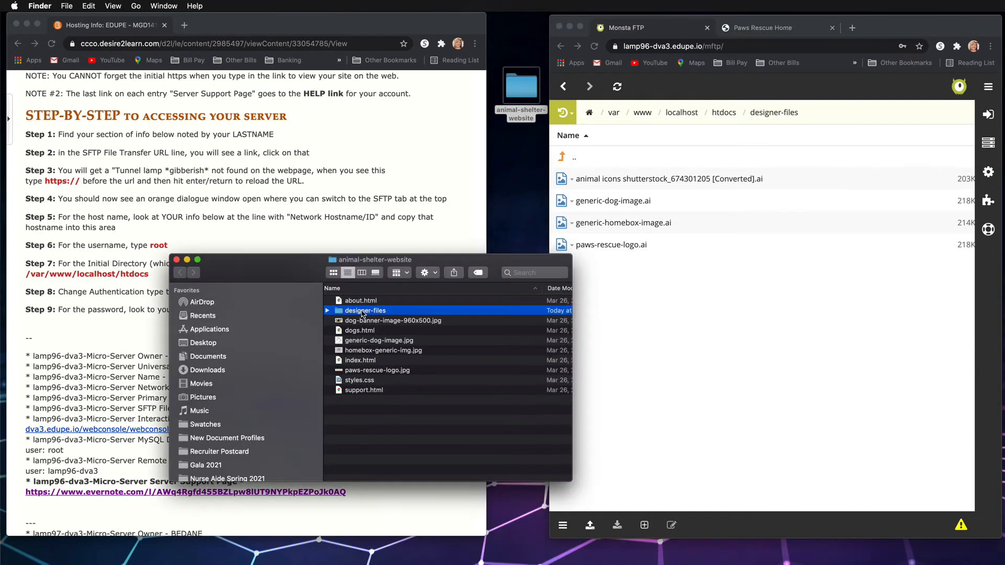
pyautogui.click(638, 338)
pyautogui.click(590, 525)
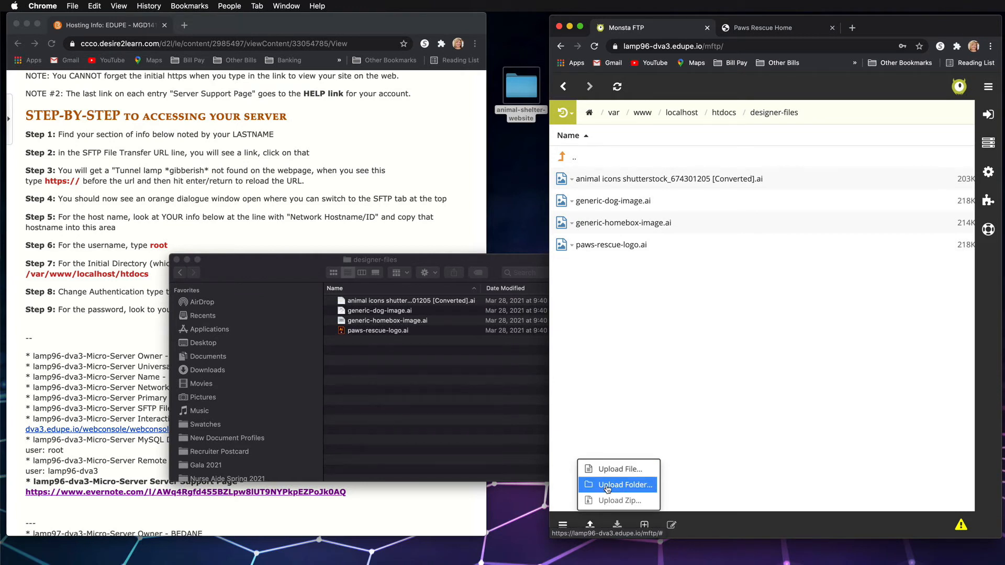
pyautogui.click(656, 263)
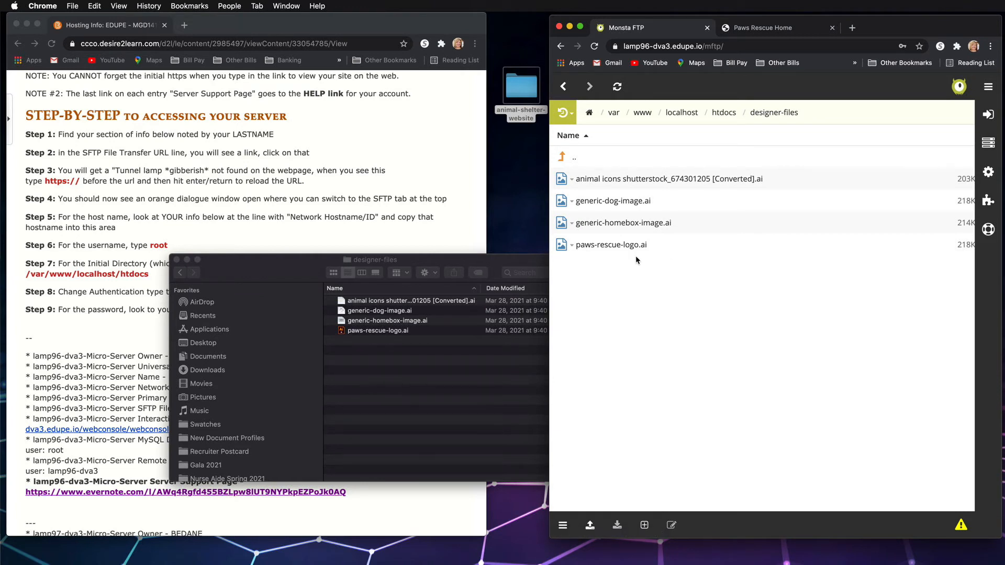
# Return to htdocs on the server and to animal-shelter-website in Finder, and move the Finder window over beside the hosting instructions
pyautogui.click(564, 162)
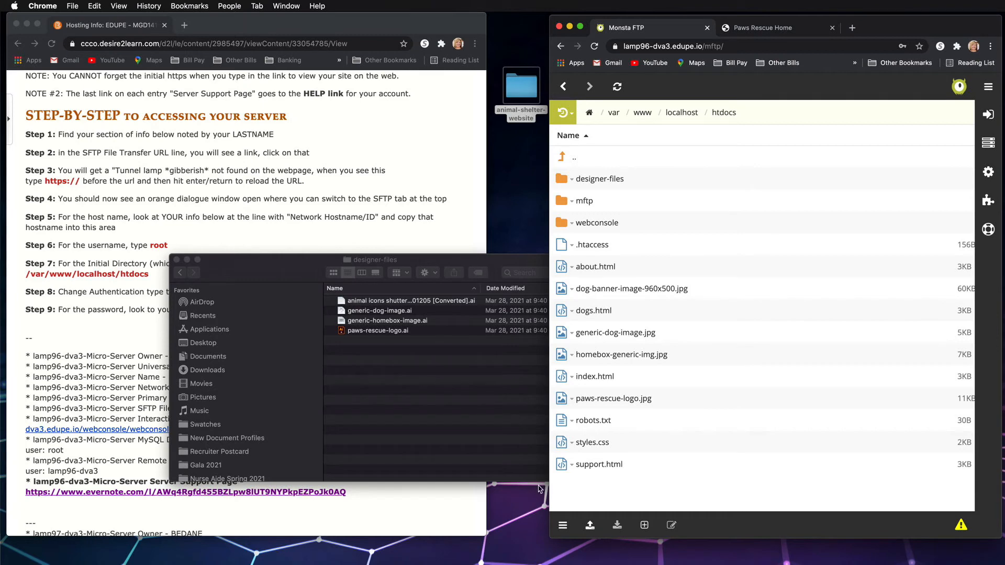
pyautogui.click(376, 323)
pyautogui.click(181, 272)
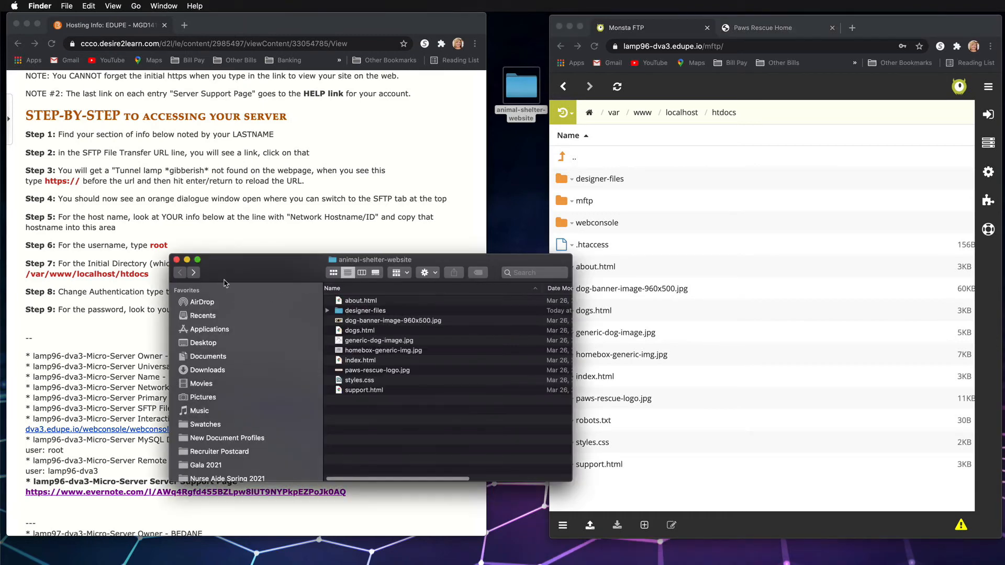
pyautogui.click(366, 331)
pyautogui.click(373, 340)
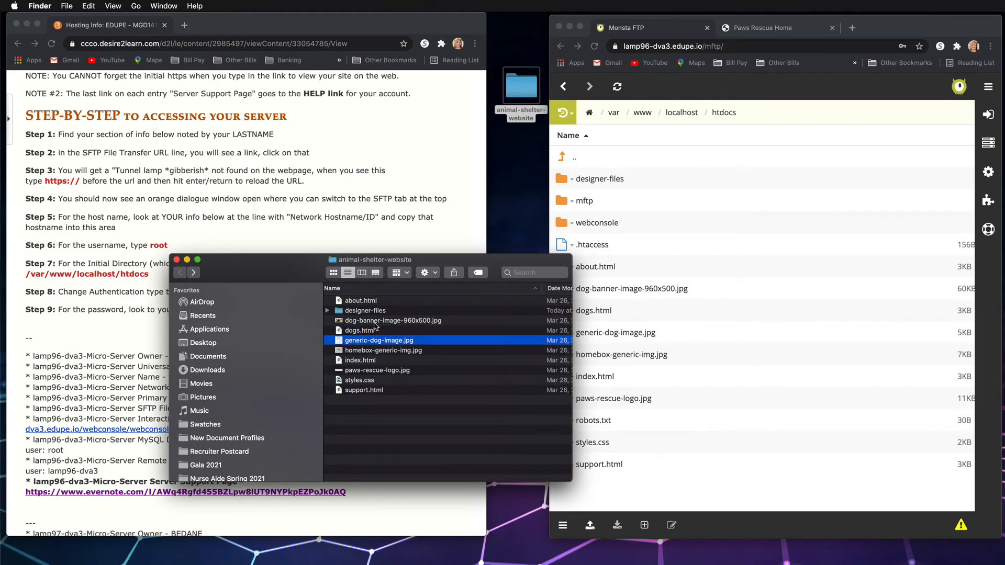
pyautogui.moveTo(390, 264); pyautogui.dragTo(717, 306)
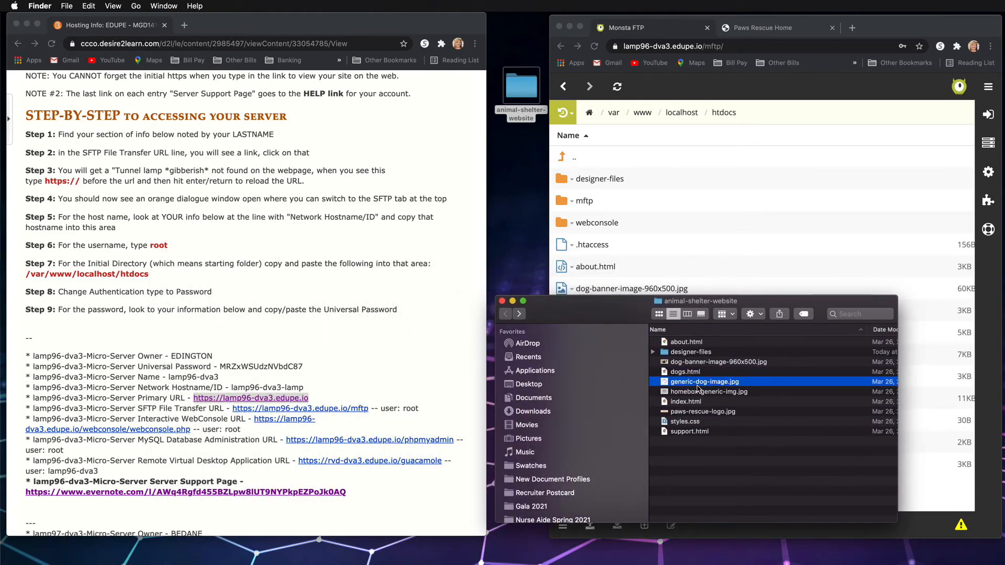
# Open index.html from the local animal-shelter-website folder in the Brackets code editor
pyautogui.click(687, 401)
pyautogui.rightClick(687, 402)
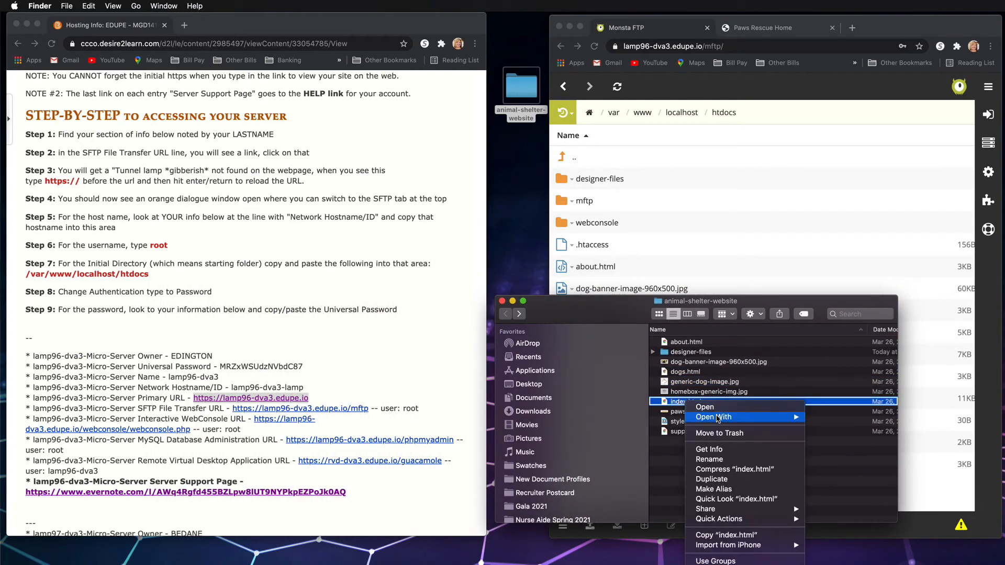
pyautogui.moveTo(722, 418)
pyautogui.click(841, 435)
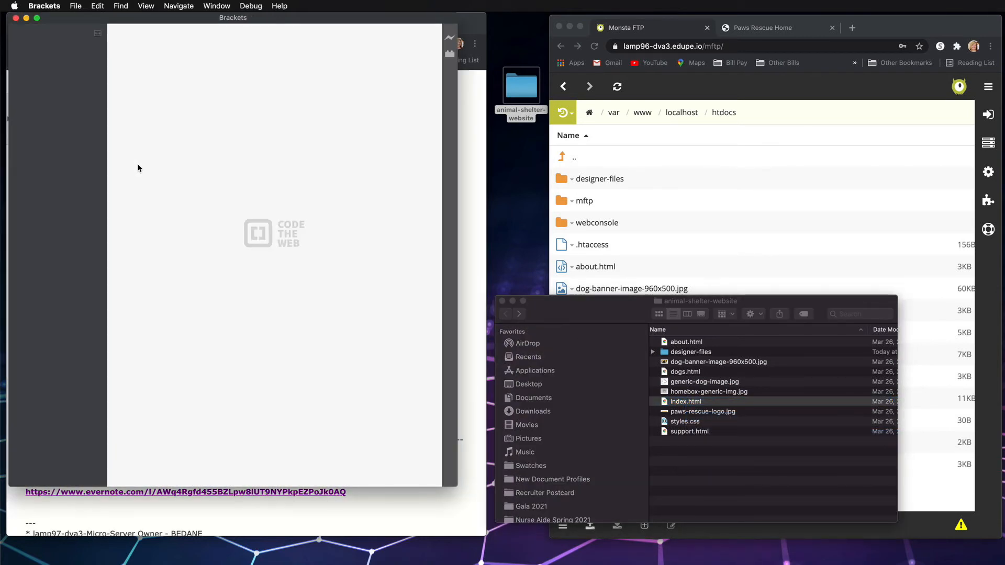
# Add the paragraph "<p>THIS IS THE CHANGE</p>" above the "Let our animals rescue you!" heading in index.html and save the file
pyautogui.scroll(-8, 289, 152)
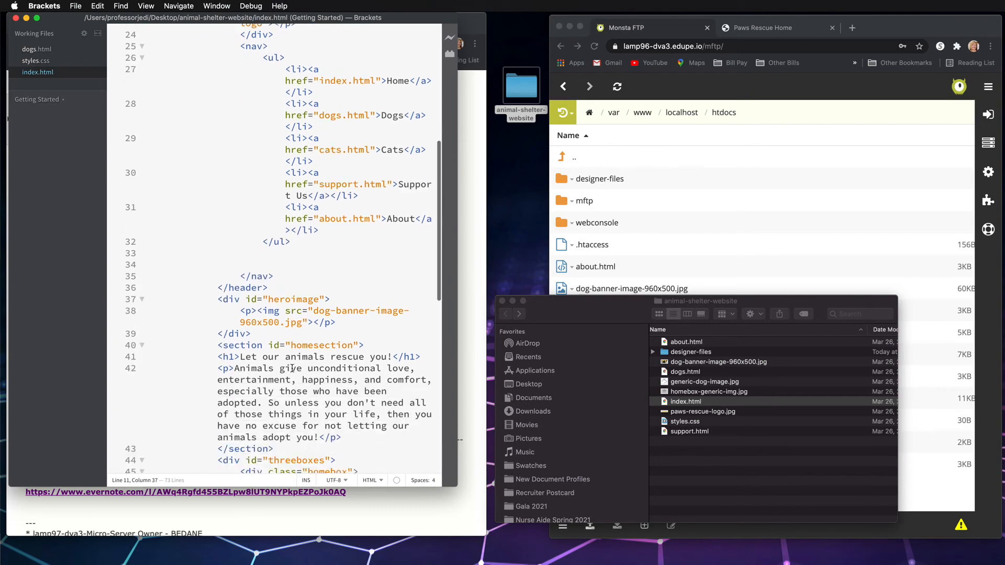
pyautogui.click(219, 183)
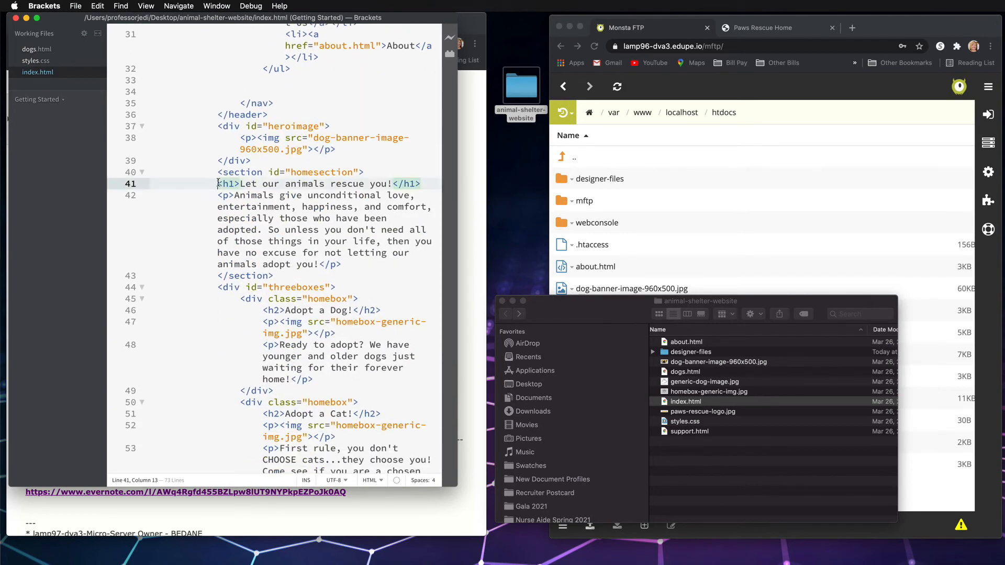
pyautogui.press('Return')
pyautogui.press('Up')
pyautogui.write('<p')
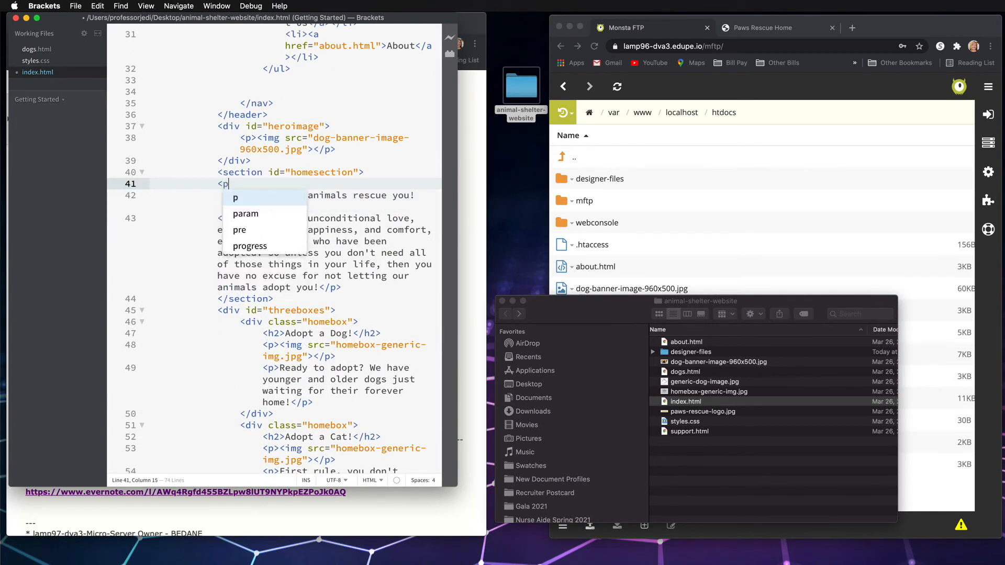
pyautogui.write('>THIS IS THE CHANGE</p>')
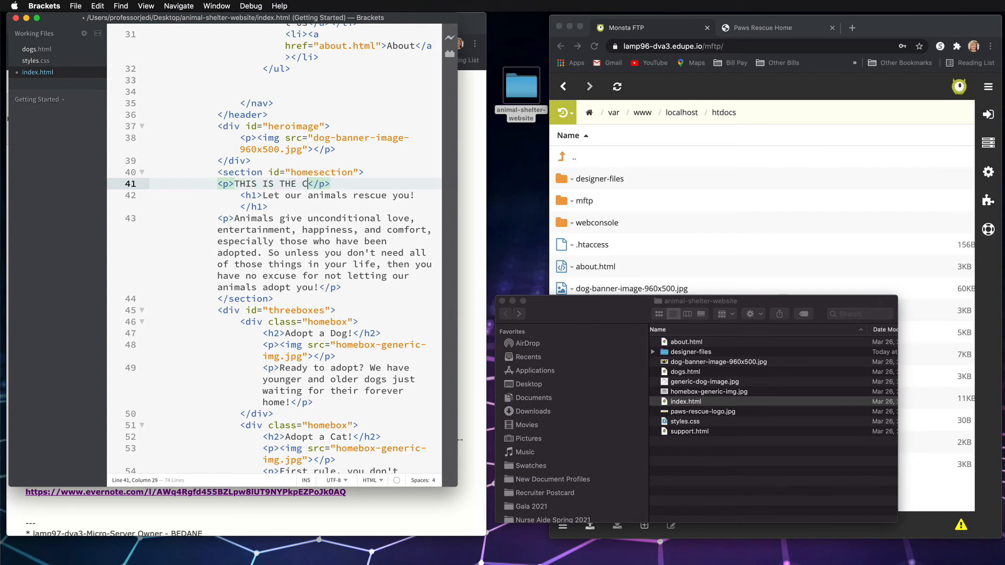
pyautogui.click(75, 6)
pyautogui.click(95, 83)
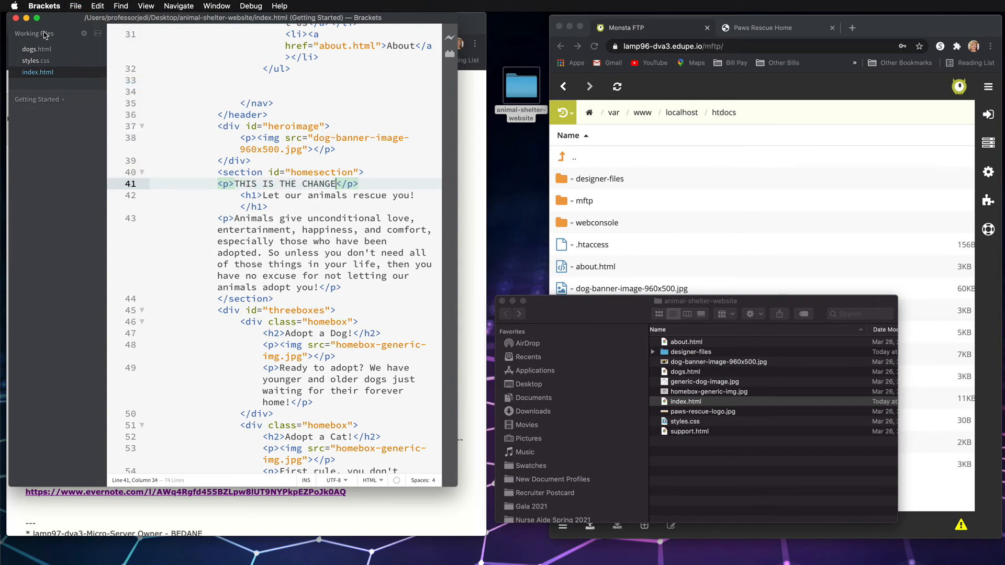
# View the live Home page before uploading, return to the Monsta FTP file list, and move the Finder window away from it
pyautogui.click(767, 29)
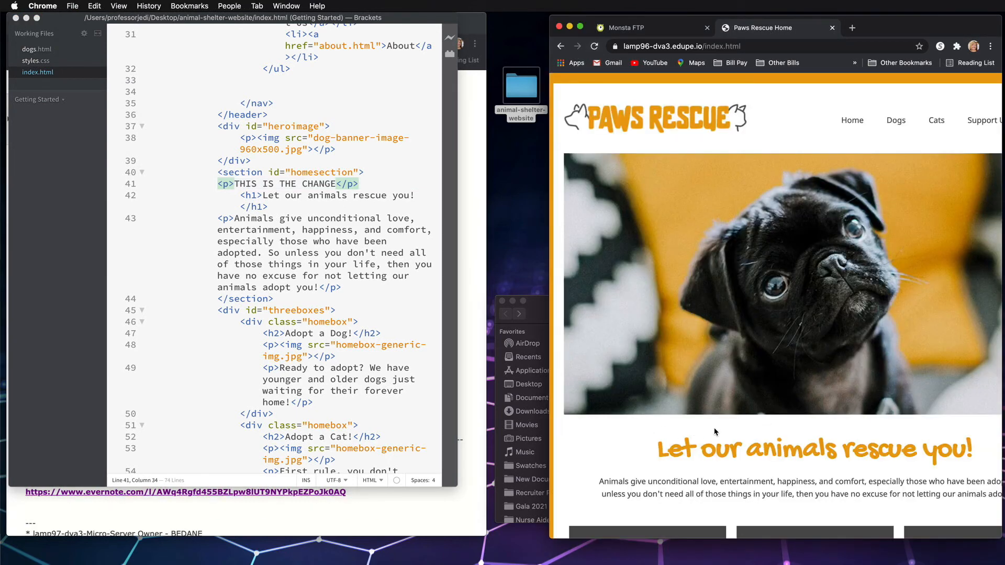
pyautogui.click(652, 29)
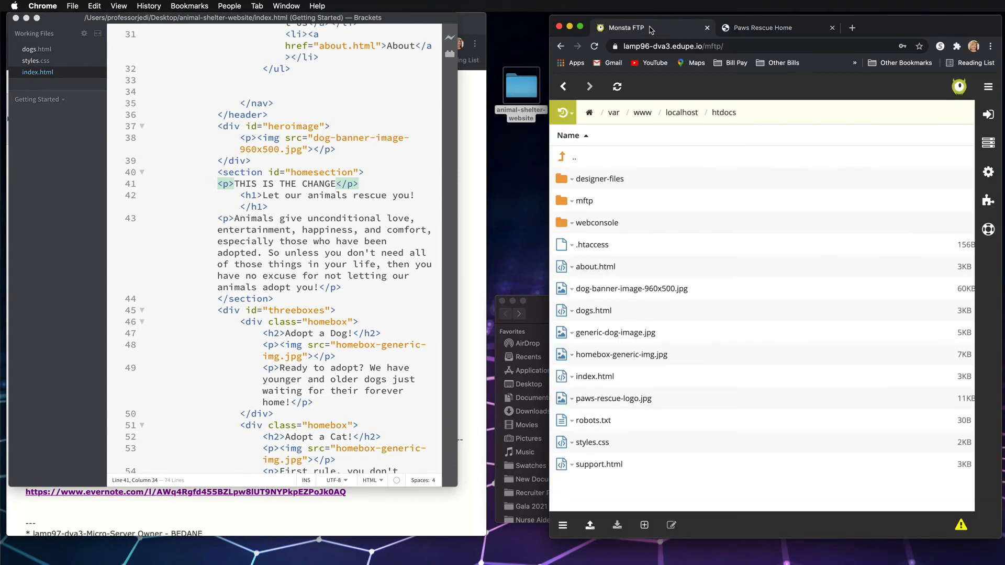
pyautogui.click(543, 320)
pyautogui.moveTo(542, 320); pyautogui.dragTo(338, 307)
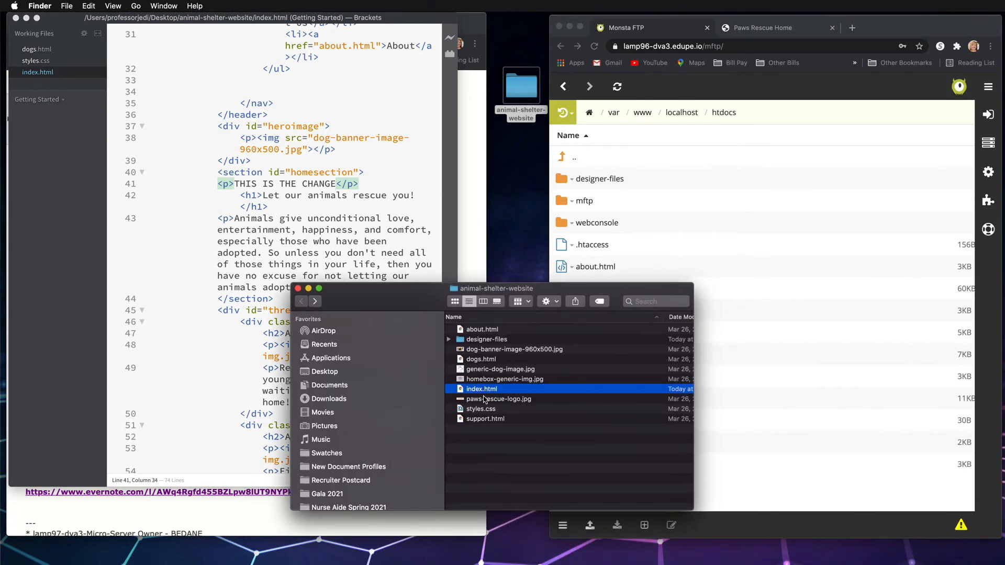
# Upload the edited index.html from the local animal-shelter-website folder to htdocs, replacing the copy on the server
pyautogui.click(757, 198)
pyautogui.click(590, 525)
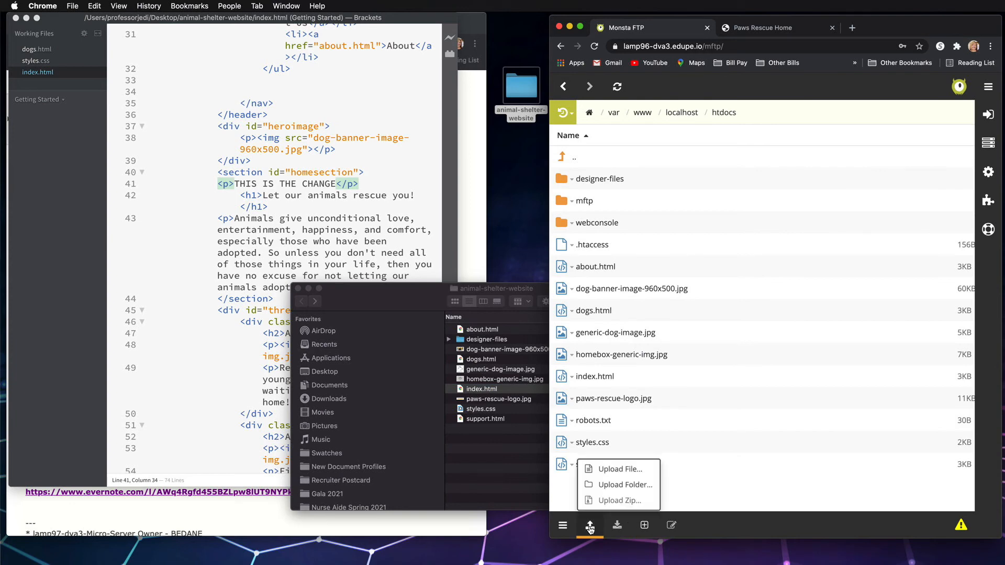
pyautogui.click(616, 477)
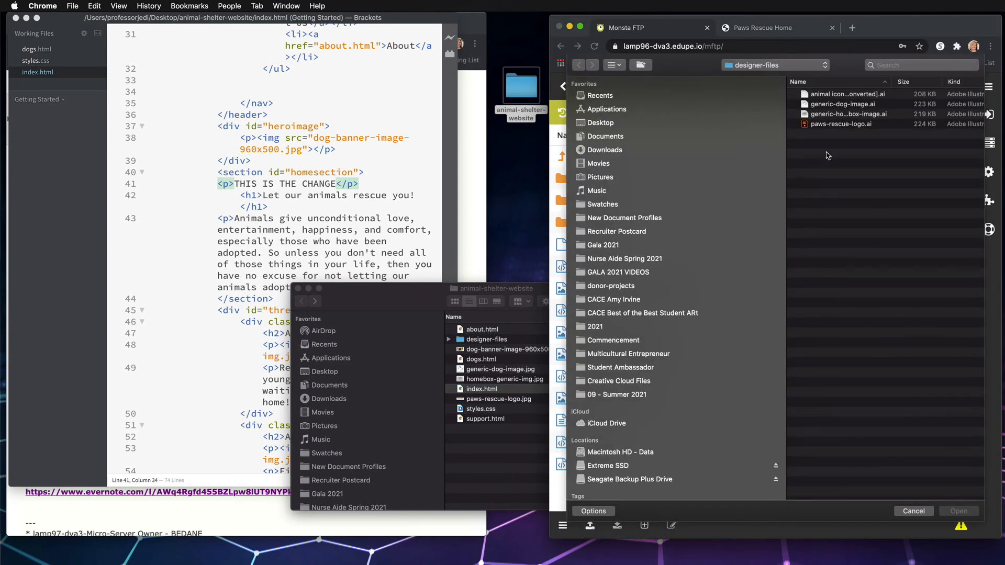
pyautogui.click(775, 65)
pyautogui.click(762, 76)
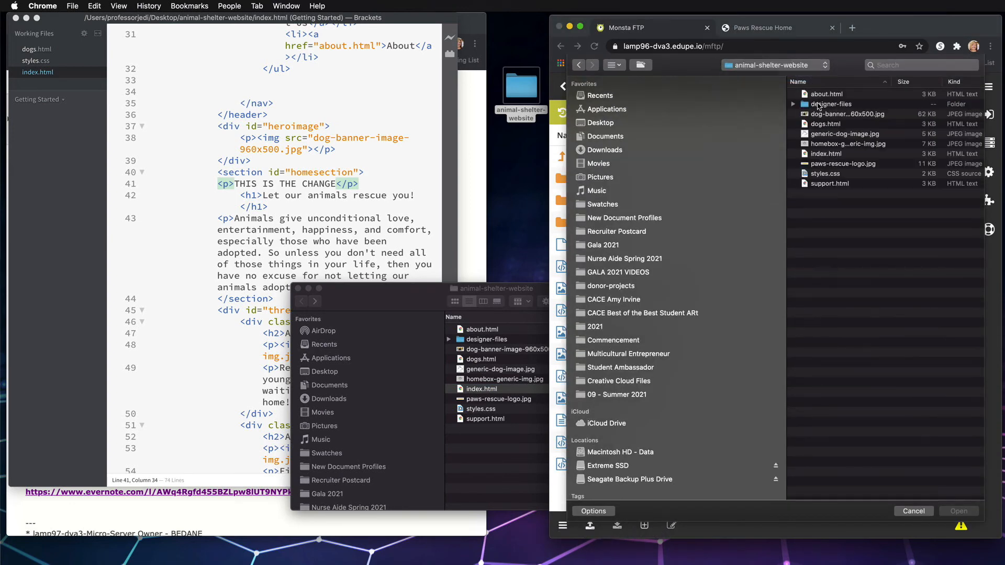
pyautogui.click(826, 154)
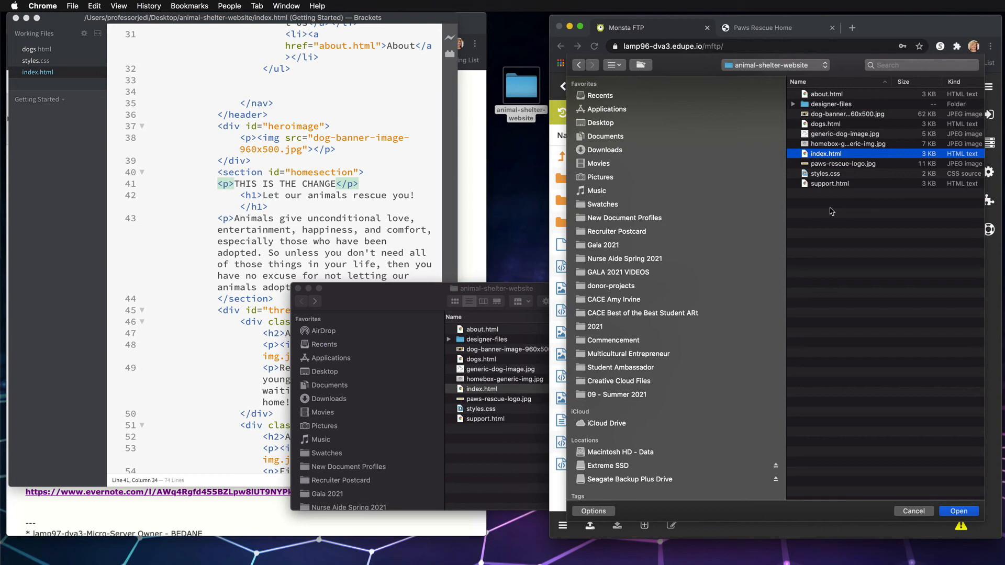
pyautogui.click(962, 513)
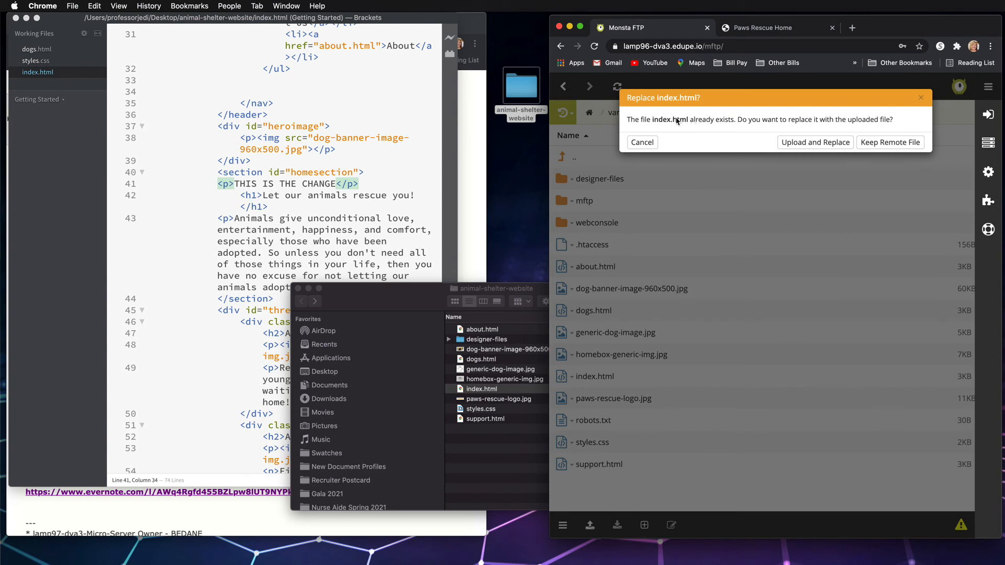
pyautogui.click(815, 142)
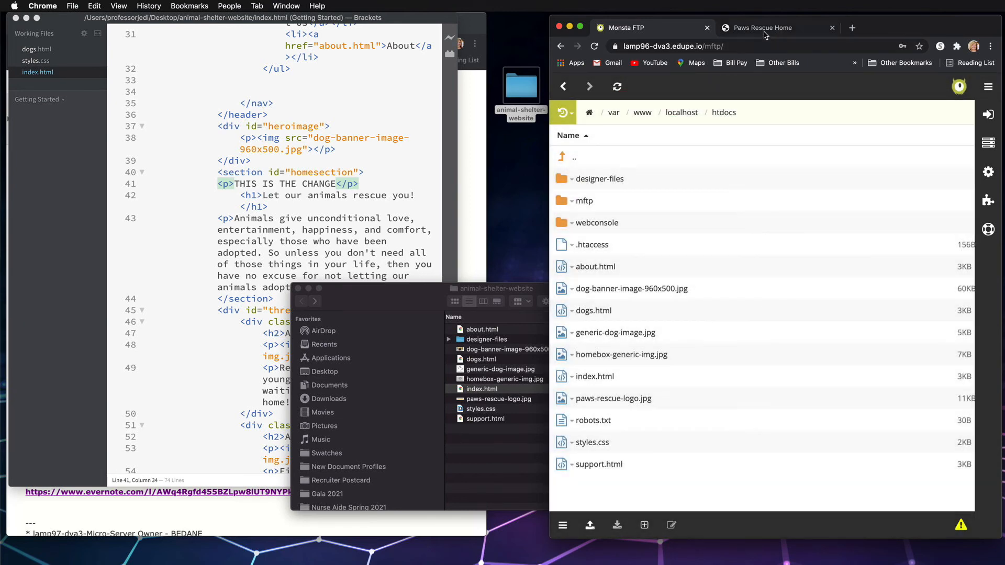
# Reload the live Paws Rescue Home page and check for the added paragraph above the main heading
pyautogui.click(764, 28)
pyautogui.click(594, 46)
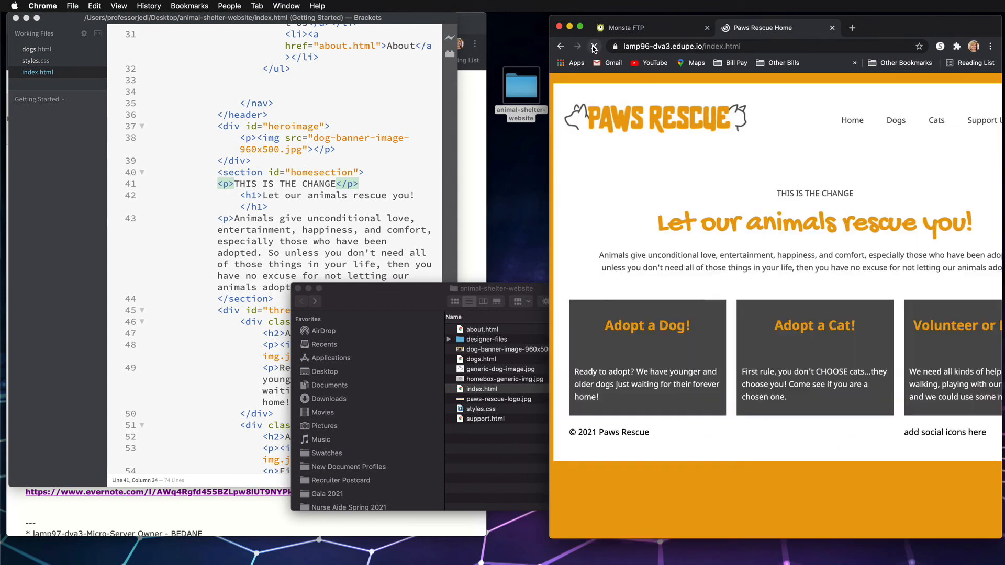
pyautogui.scroll(-2, 788, 393)
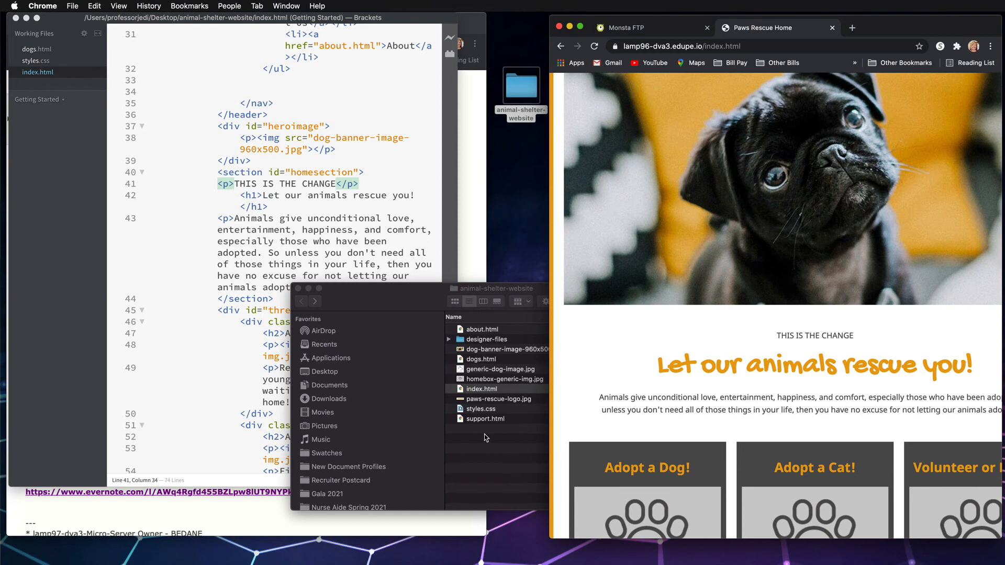
# Delete the "THIS IS THE CHANGE" paragraph from index.html in Brackets and save the file
pyautogui.click(288, 195)
pyautogui.moveTo(360, 184); pyautogui.dragTo(217, 182)
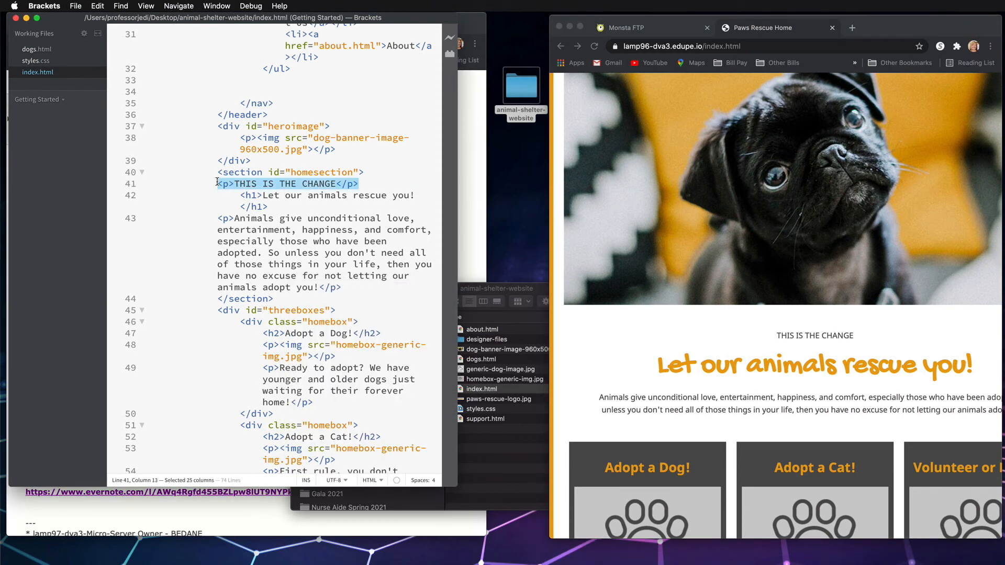
pyautogui.press('BackSpace')
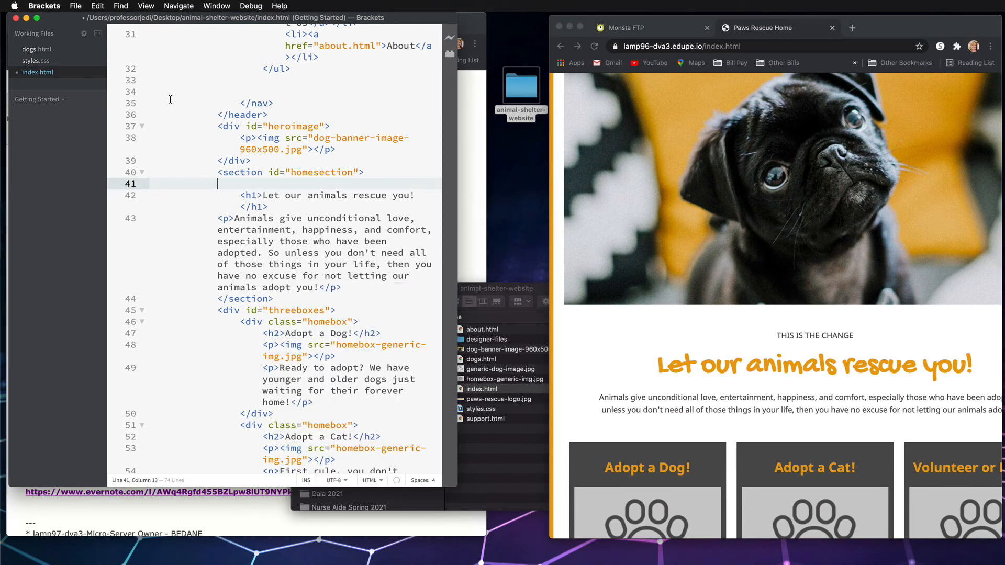
pyautogui.click(76, 6)
pyautogui.click(83, 85)
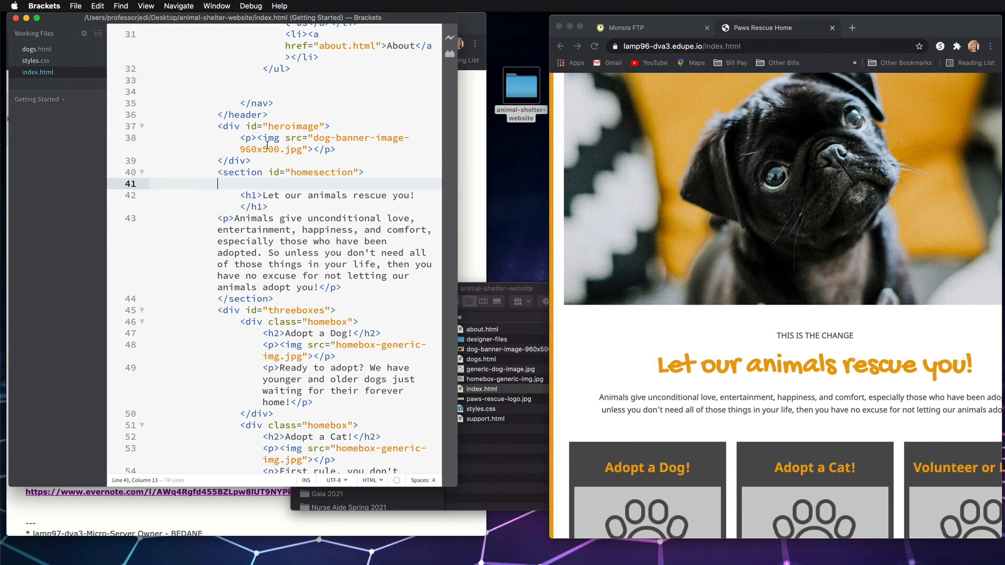
# Upload the corrected index.html to htdocs through Monsta FTP again, replacing the existing remote file
pyautogui.click(626, 28)
pyautogui.click(590, 525)
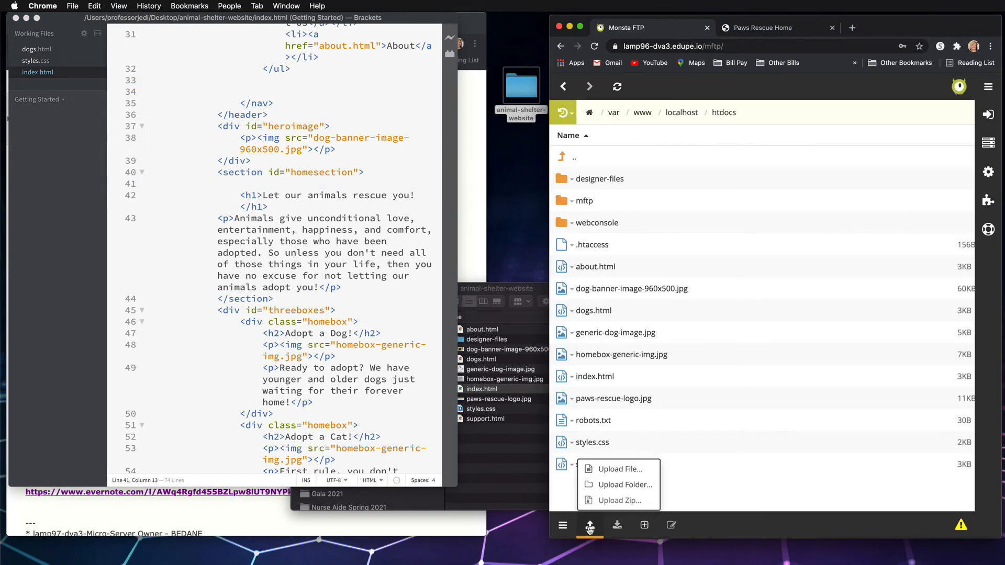
pyautogui.click(620, 469)
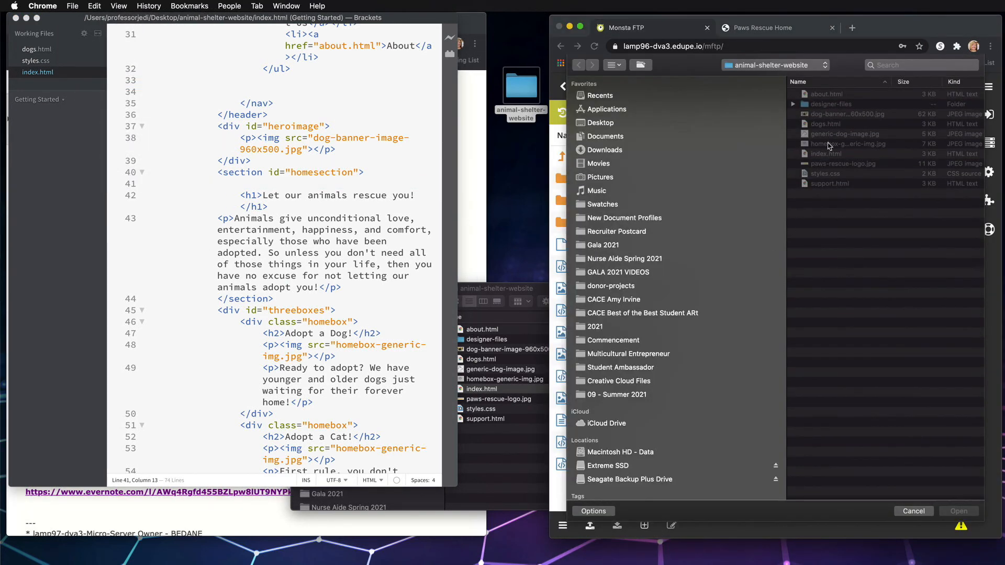
pyautogui.click(828, 154)
pyautogui.click(962, 511)
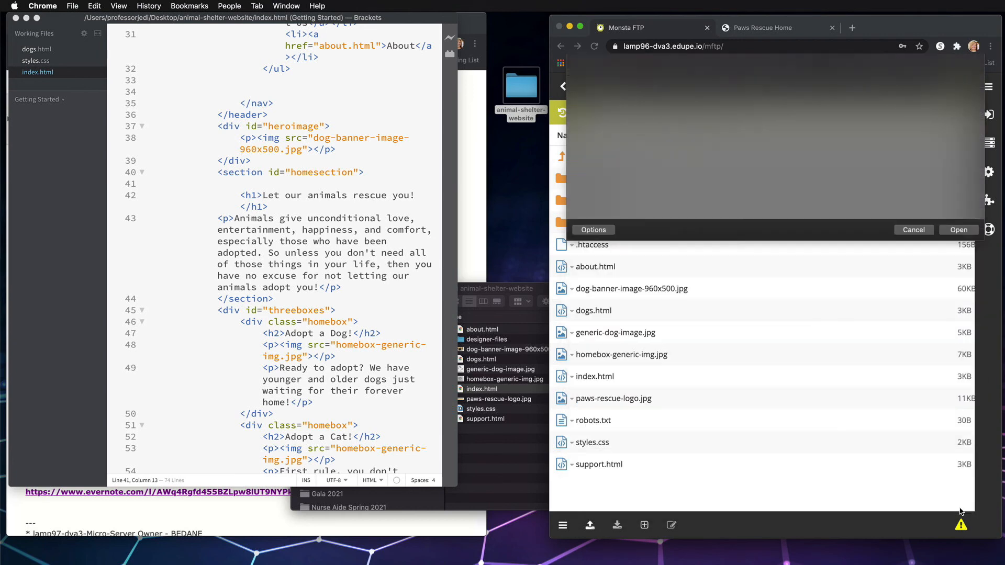
pyautogui.click(826, 144)
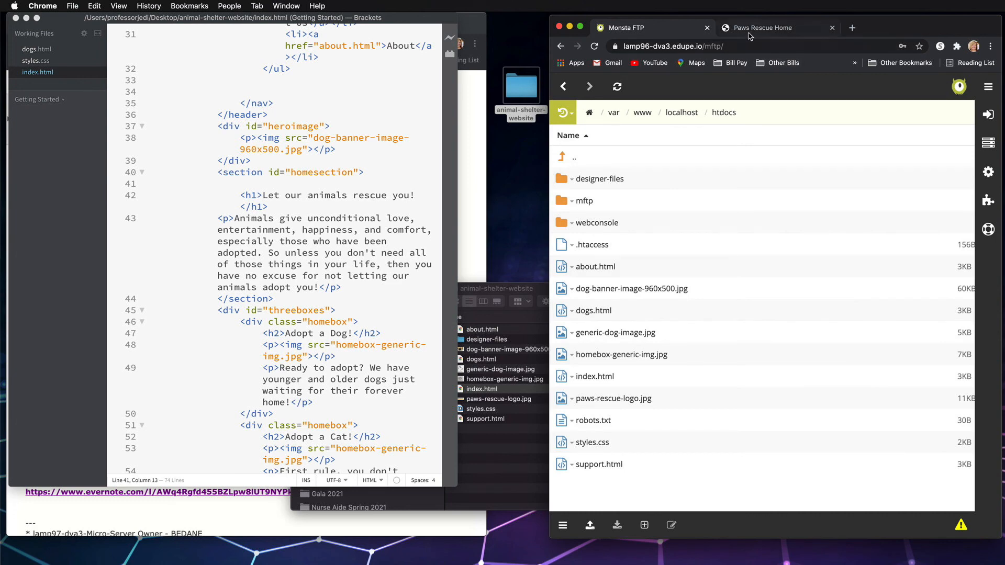
# Reload the live Home page, widen the browser window to show the full layout, and check the page from its header
pyautogui.click(754, 28)
pyautogui.click(596, 46)
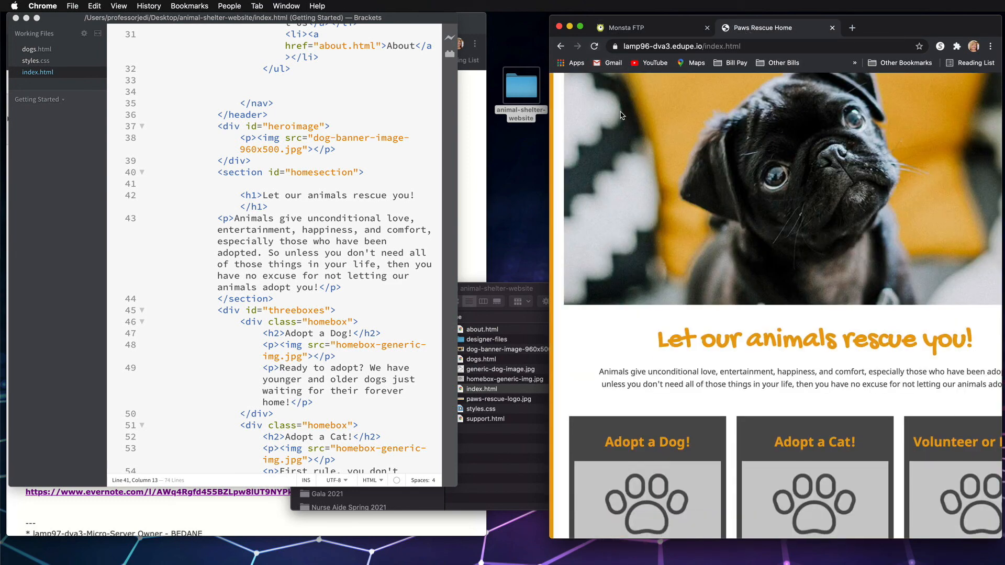
pyautogui.moveTo(550, 137); pyautogui.dragTo(254, 149)
pyautogui.scroll(3, 500, 198)
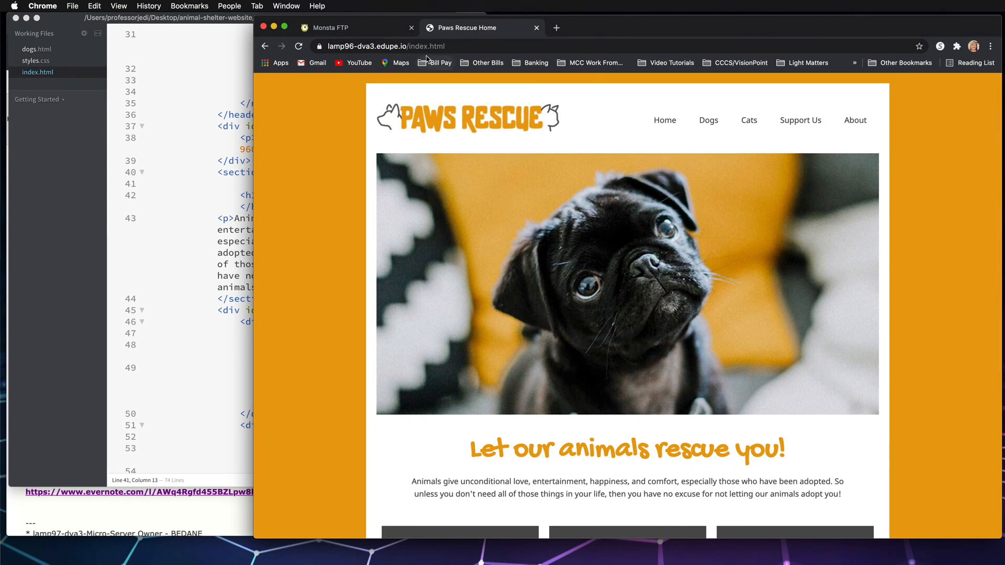
# Select the live Home page's address, look at the Hosting Info page with the server links, and return to the live site
pyautogui.click(405, 46)
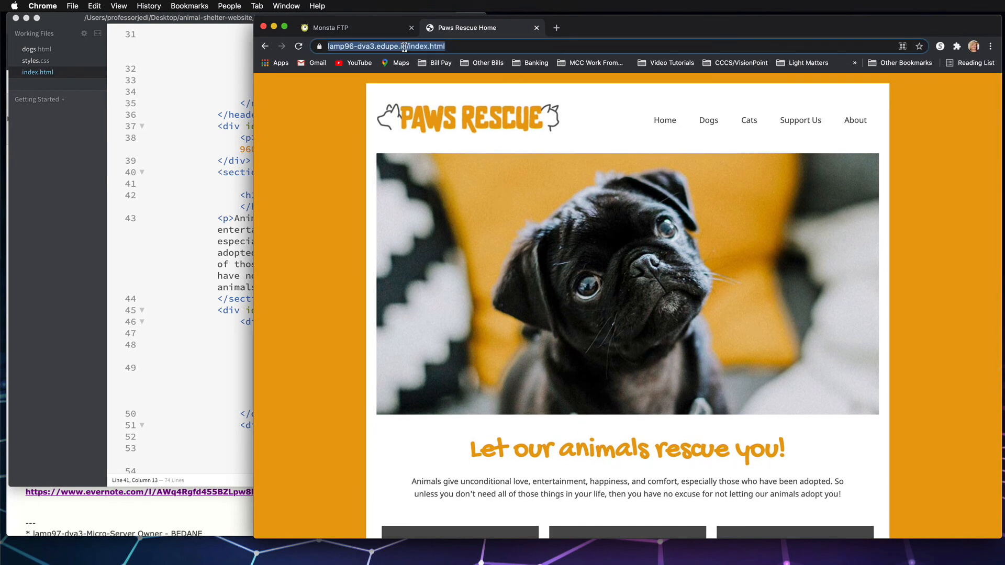
pyautogui.rightClick(404, 47)
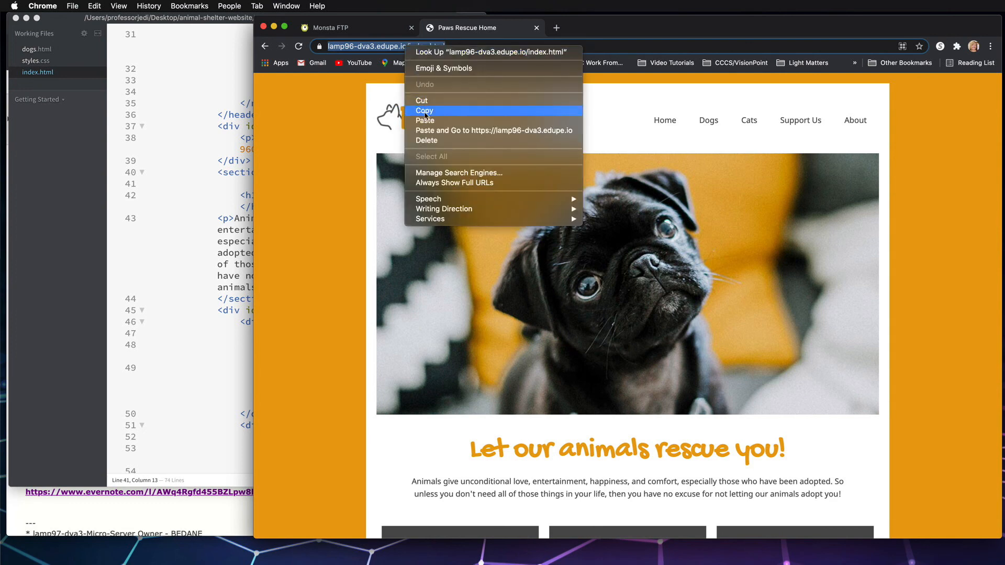
pyautogui.click(380, 48)
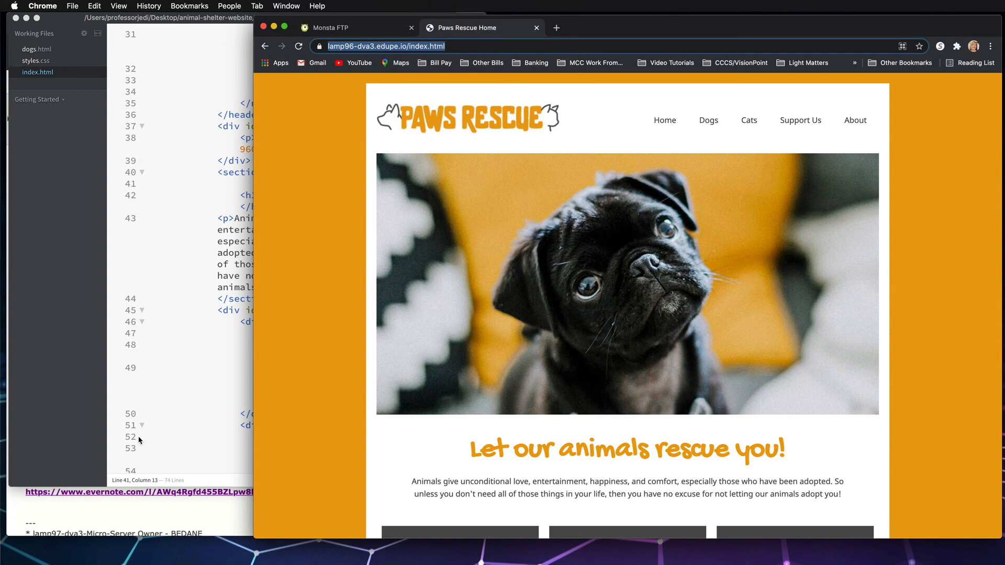
pyautogui.click(145, 517)
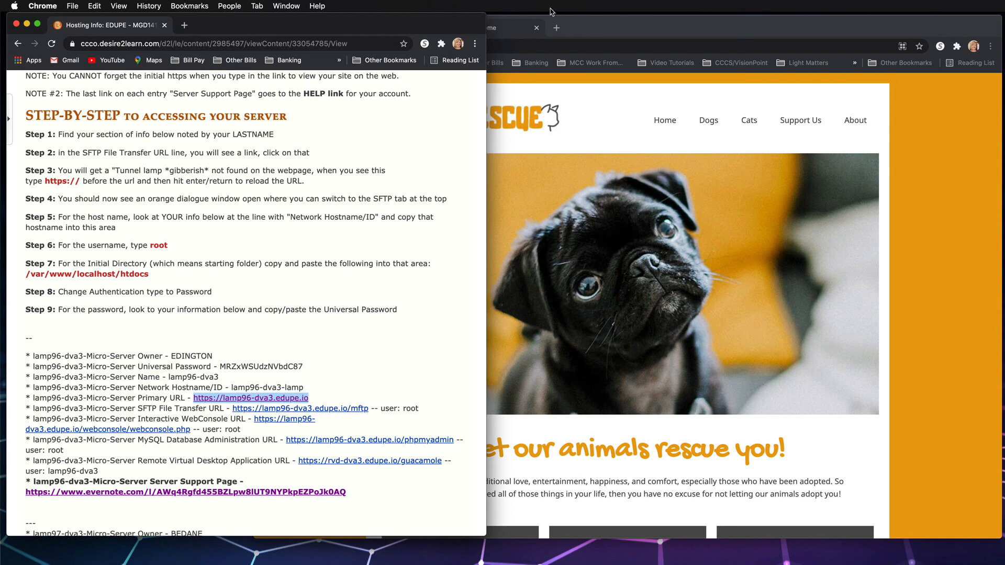
pyautogui.click(573, 34)
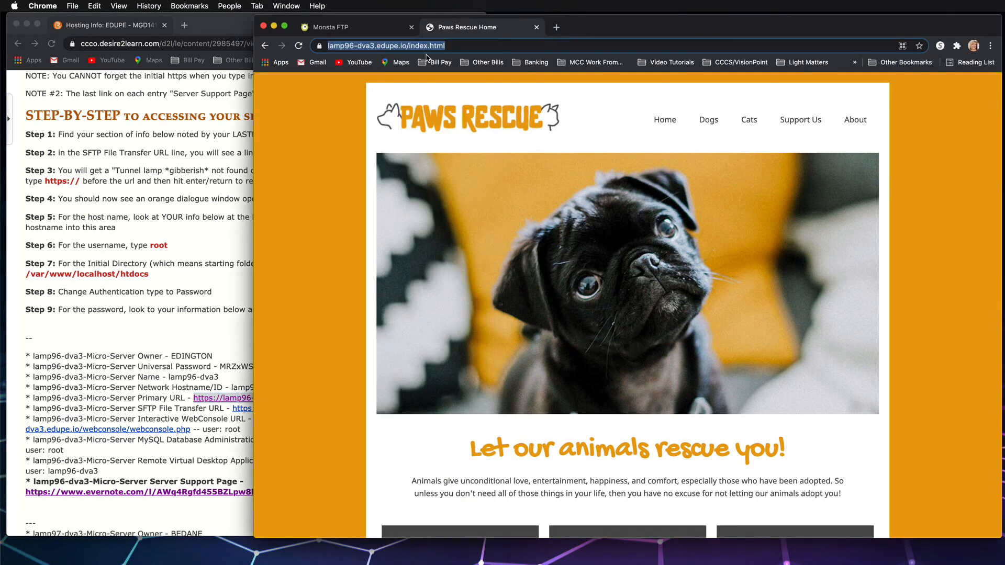